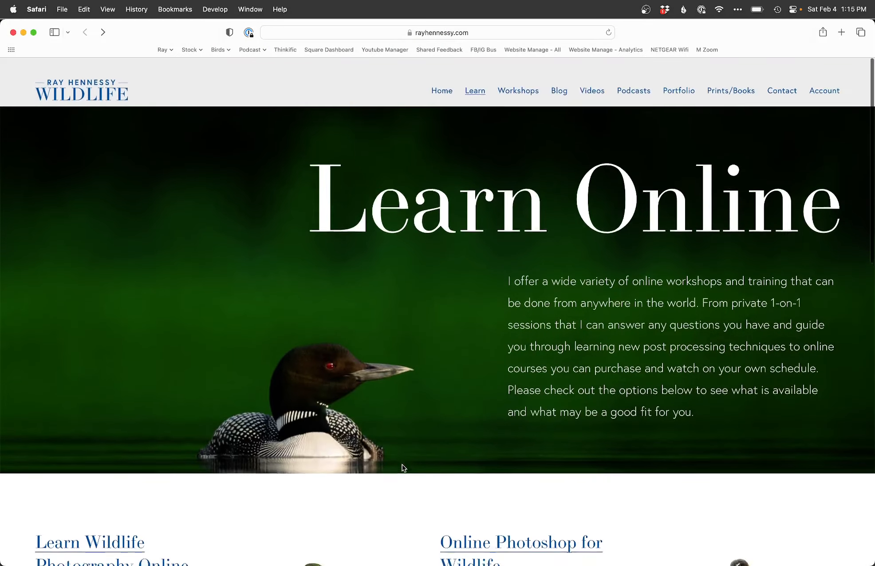
Step: Open the Learn Wildlife Photography Online course page and look over its course descriptions
mouse_move(476, 74)
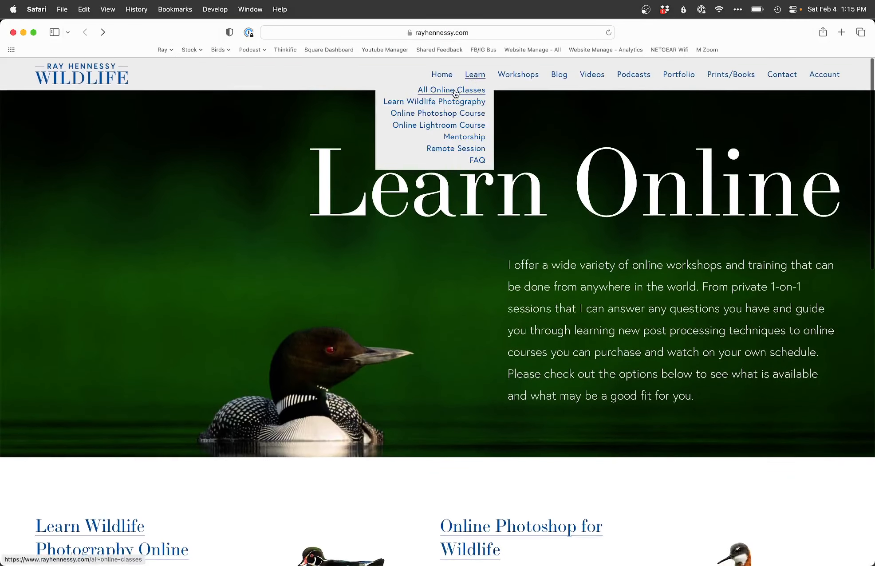
scroll(396, 435, down, 6)
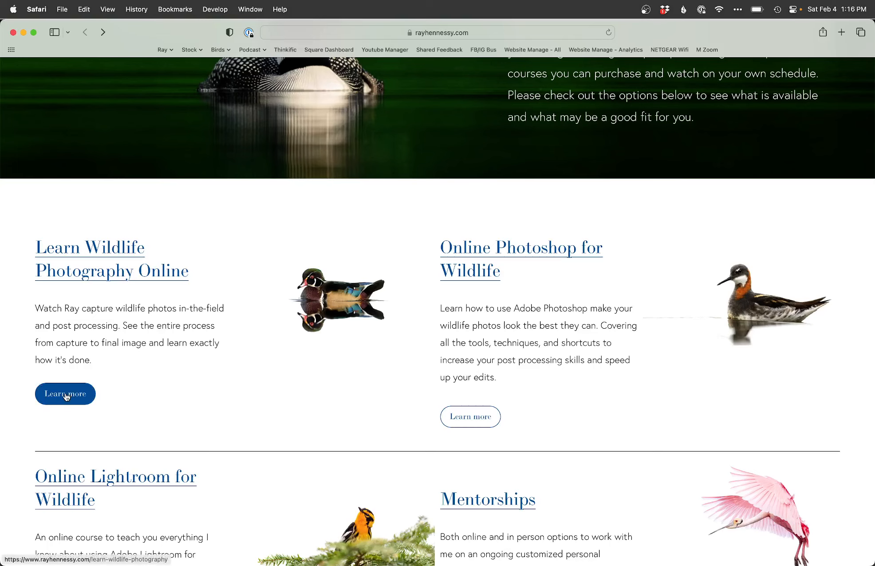
click(87, 393)
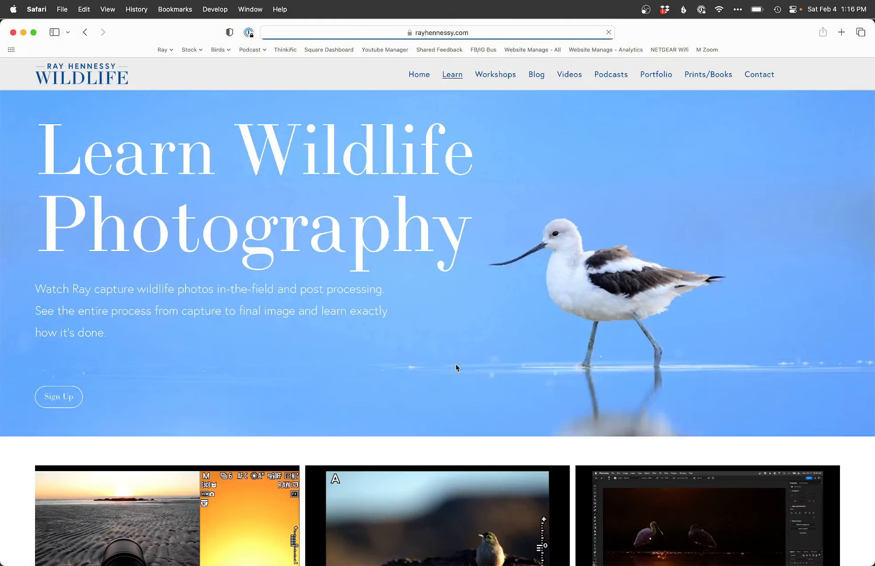
scroll(423, 371, down, 8)
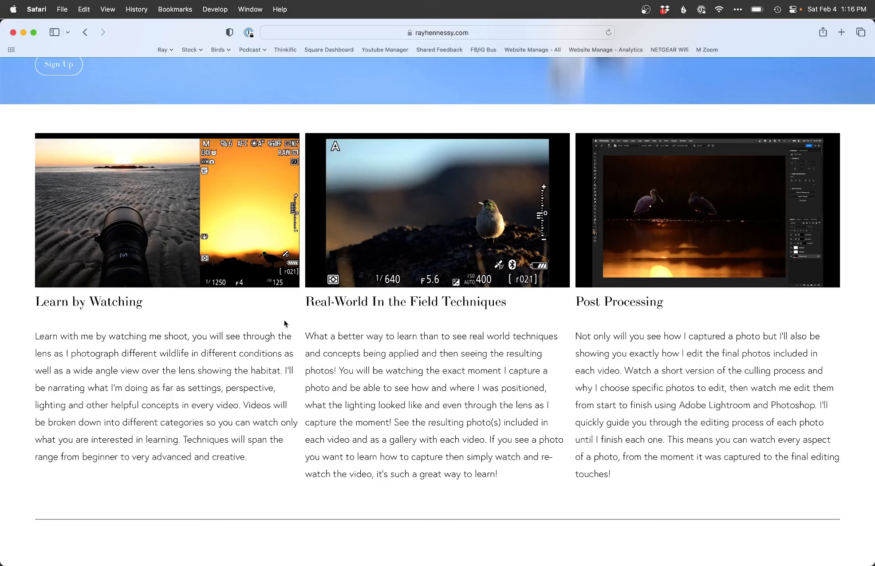
Step: Switch to Lightroom Classic and set the bird photo's exposure to +0.60 and shadows to +64
key(super+Tab)
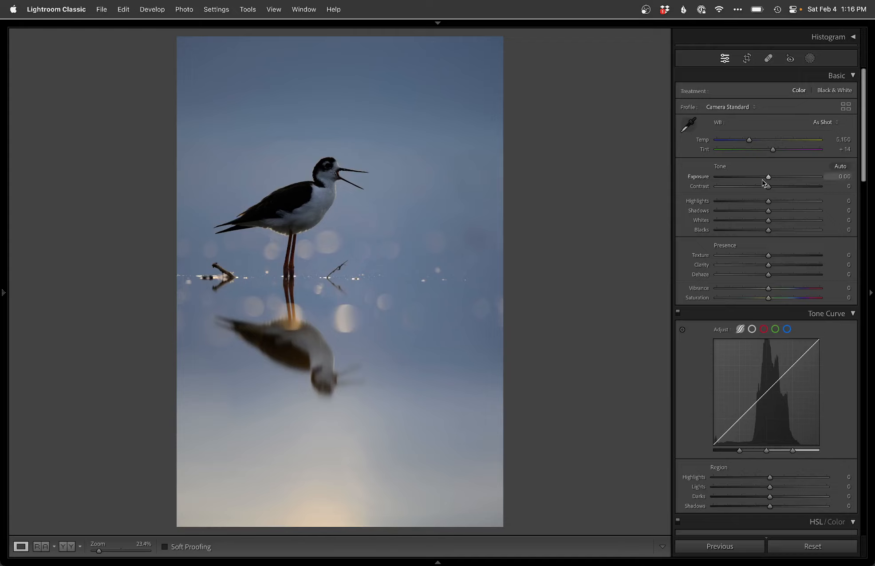
drag(768, 177, 774, 178)
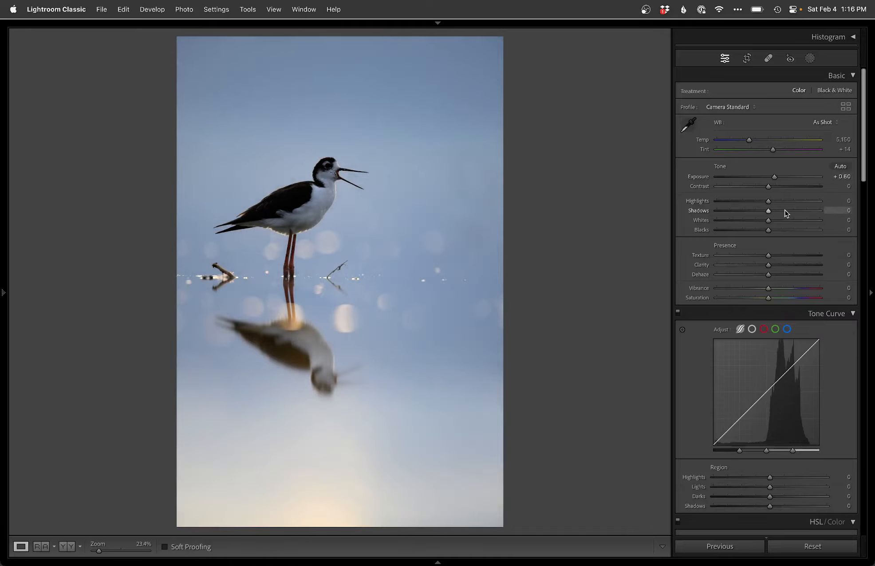
drag(800, 208, 801, 208)
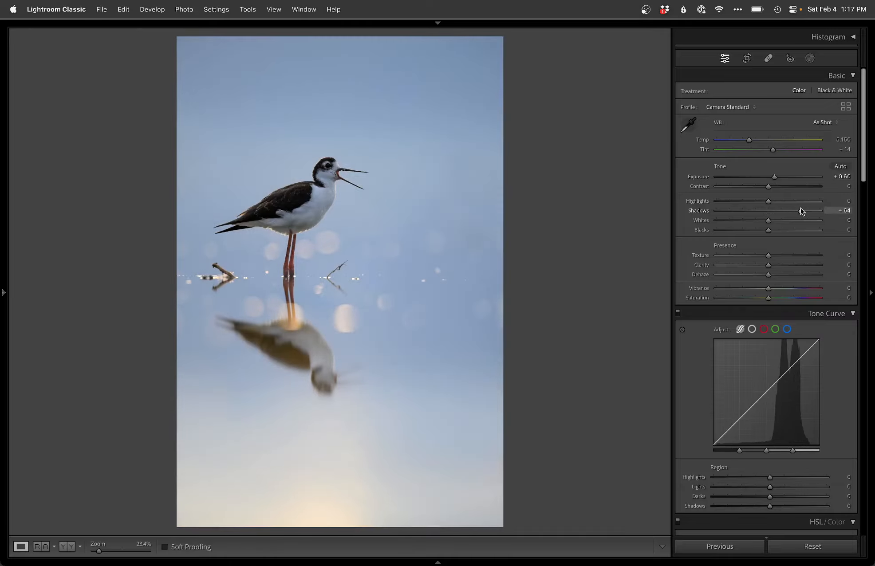
Step: Set the photo's blacks to −28, checking the bird's head at 100%, and set the white balance temperature to 5,498
click(323, 175)
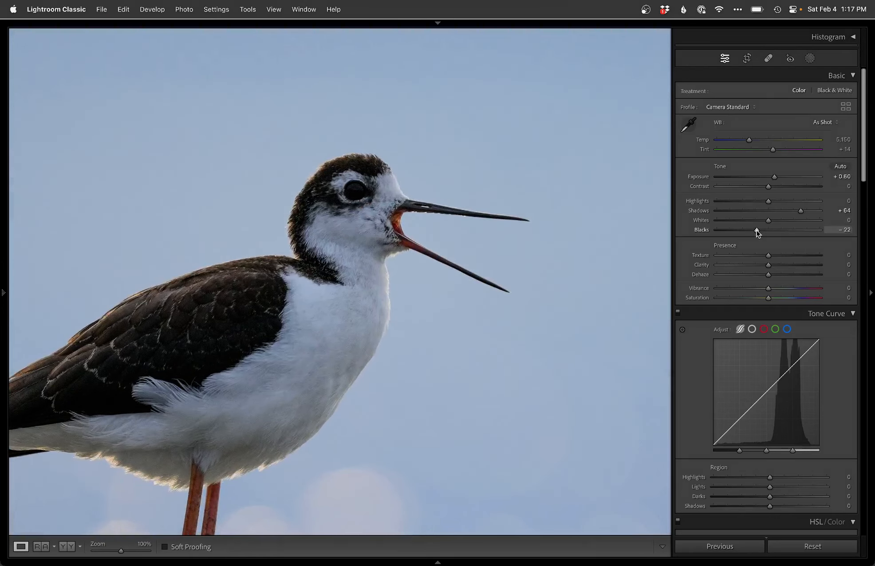
drag(757, 230, 753, 230)
click(323, 315)
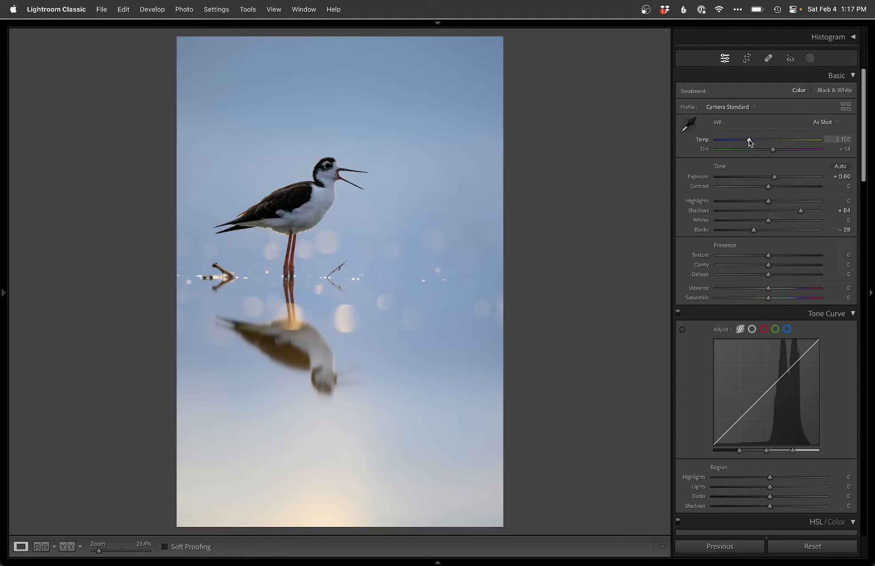
drag(748, 141, 752, 141)
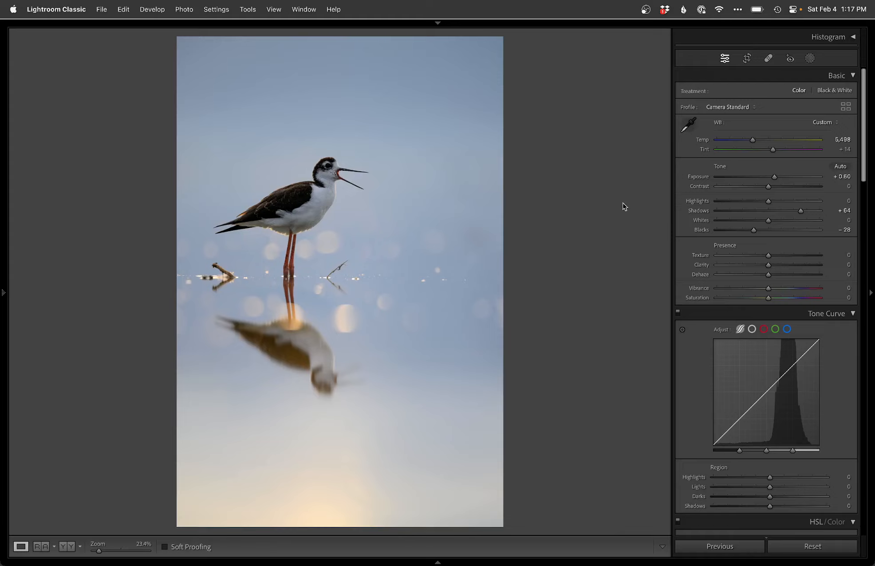
Step: Add a linear gradient mask covering the upper photo and fading out below the reflection, and subtract the subject from it
click(810, 59)
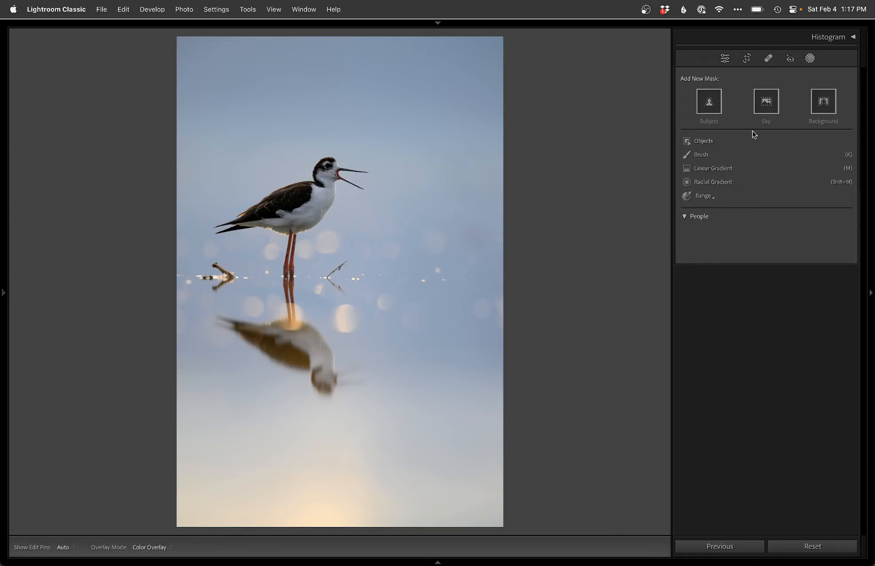
click(714, 169)
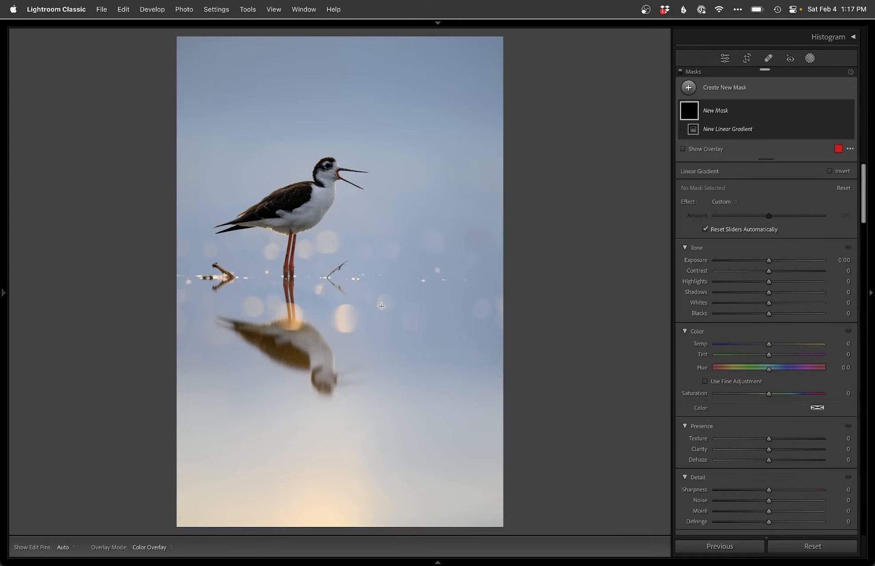
drag(385, 328, 386, 462)
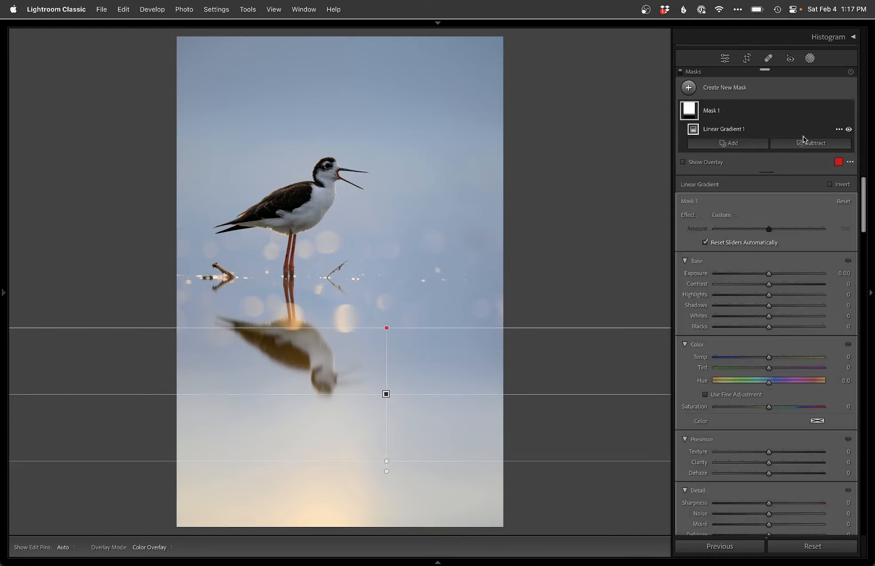
click(803, 142)
click(798, 171)
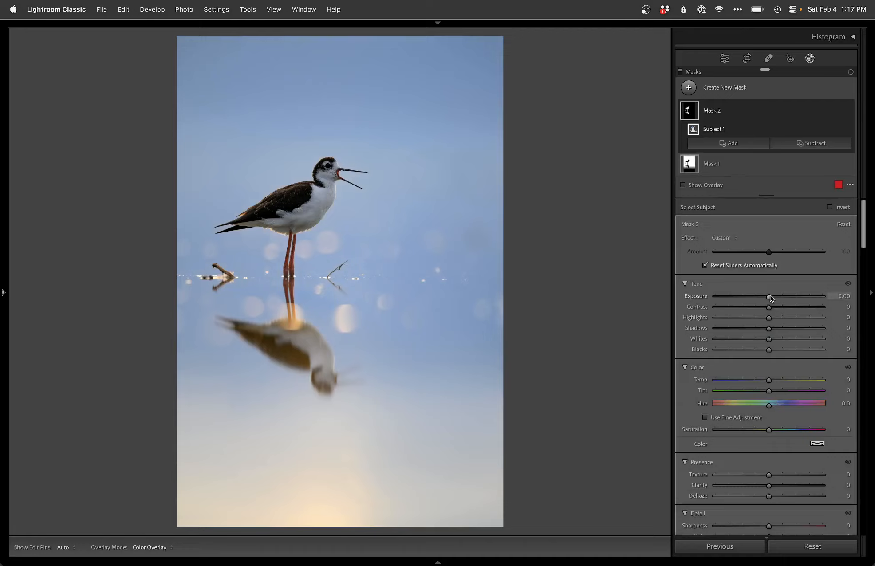
Step: Intersect the subject mask with a radial gradient centred on the bird's head
click(839, 112)
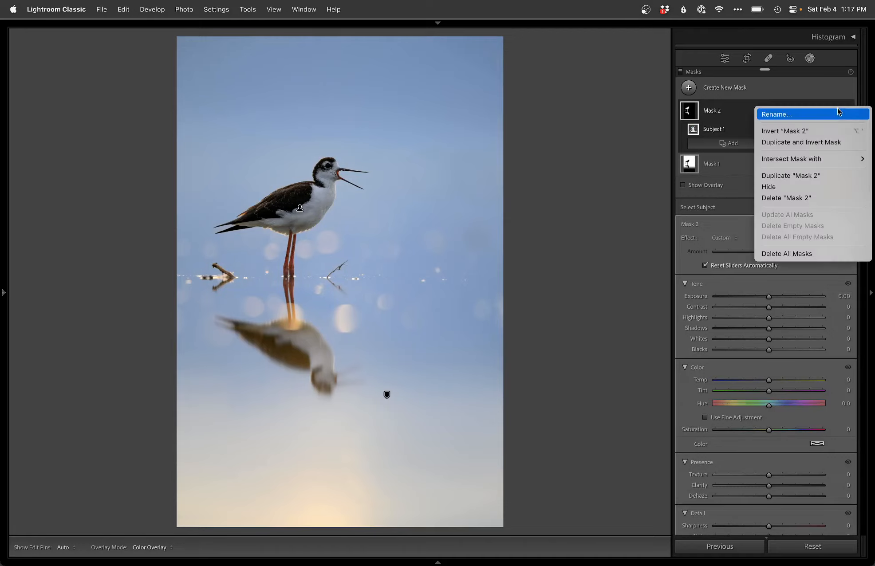
mouse_move(792, 160)
click(715, 242)
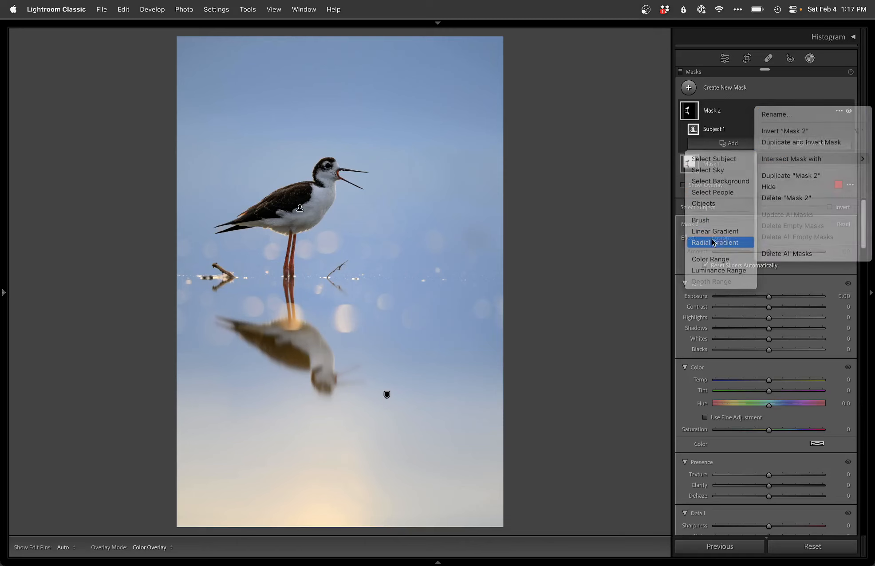
drag(335, 176, 423, 242)
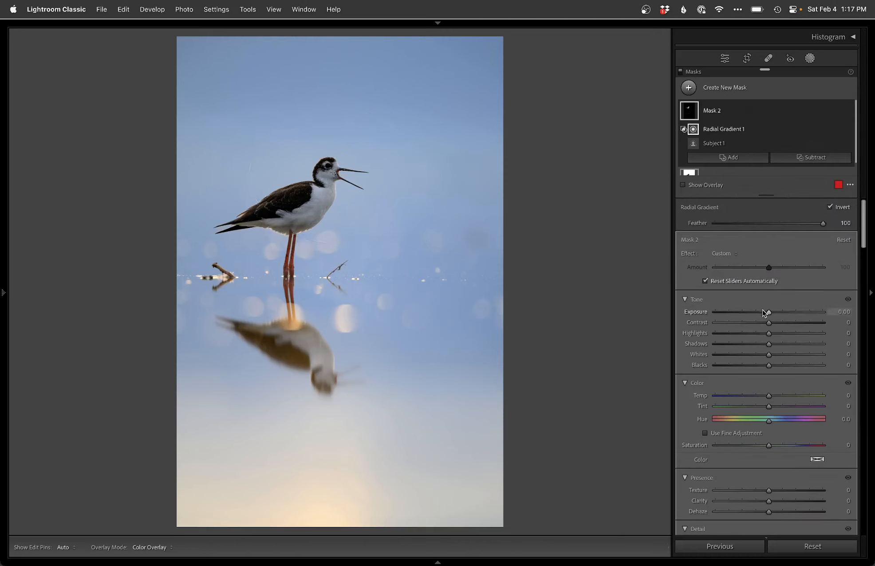
Step: Set the head mask's exposure to 0.47, shadows to 17 and blacks to −12, raise its whites slightly, and leave masking
drag(769, 314, 777, 343)
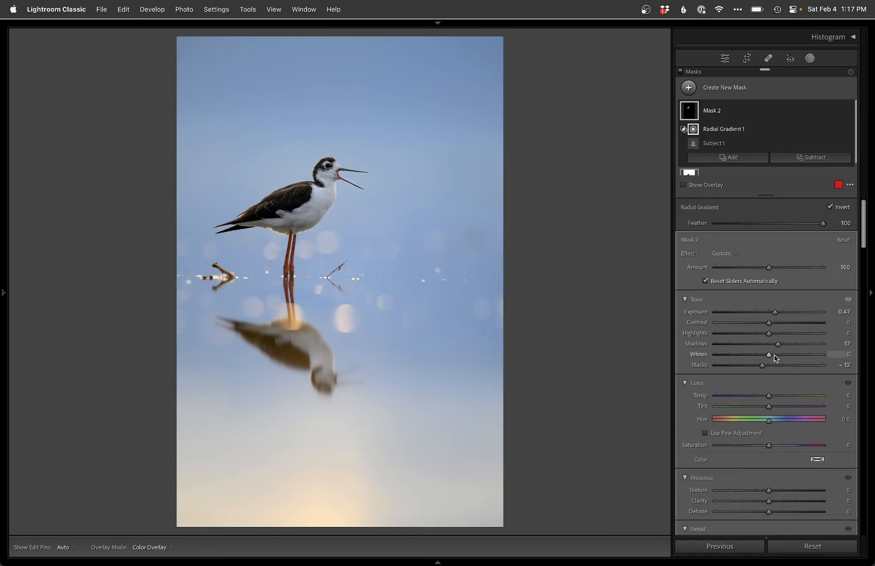
drag(775, 355, 777, 355)
key(shift+w)
Step: Inspect the bird and sticks up close, straighten the photo along the waterline to −0.63, and crop tighter from the upper-left corner
click(318, 213)
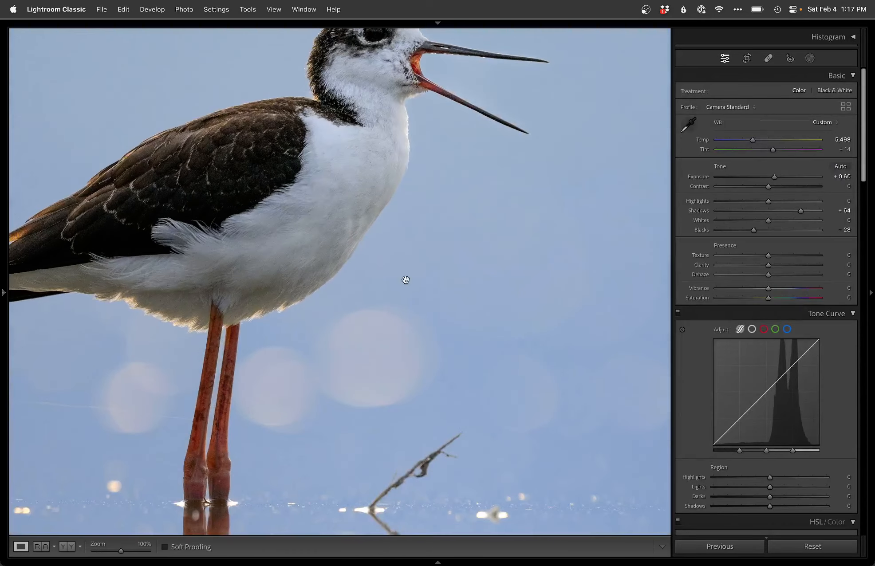
drag(404, 280, 408, 352)
drag(369, 278, 519, 141)
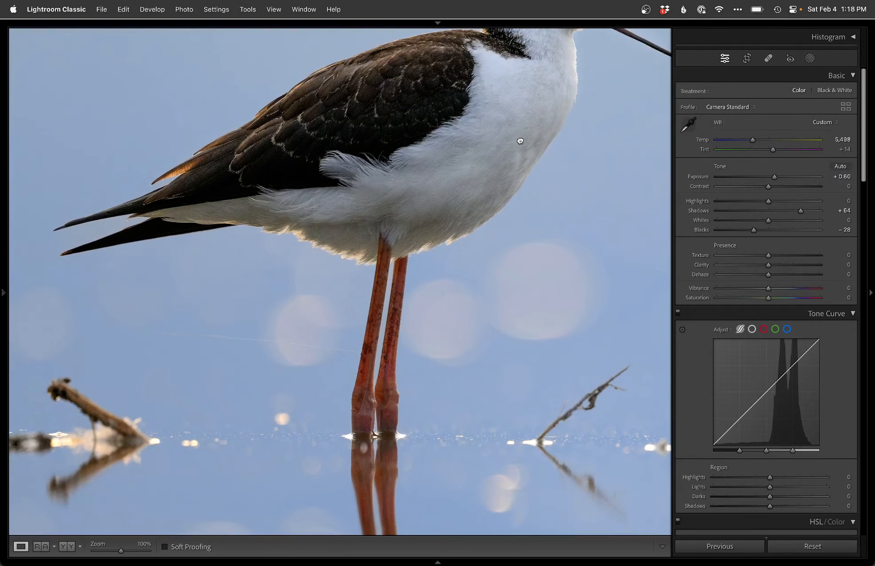
click(479, 276)
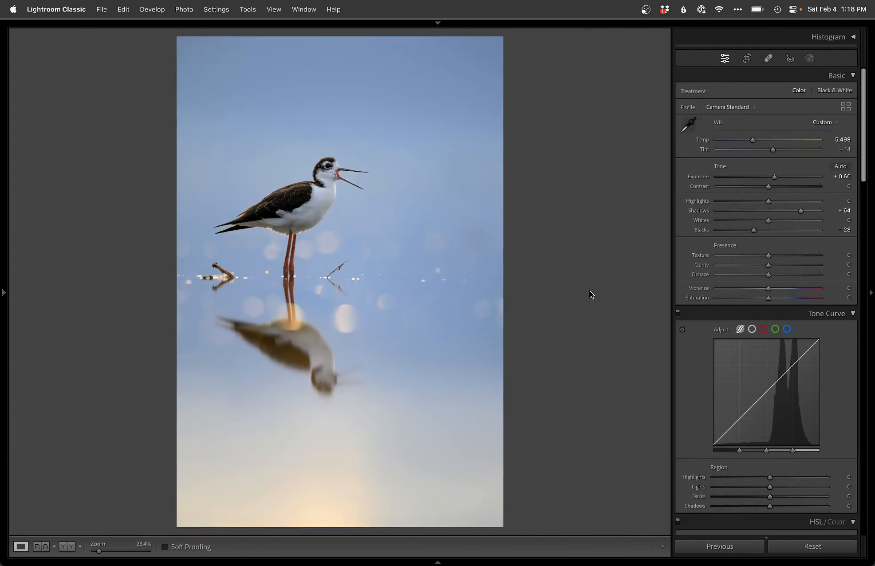
key(r)
drag(465, 279, 175, 275)
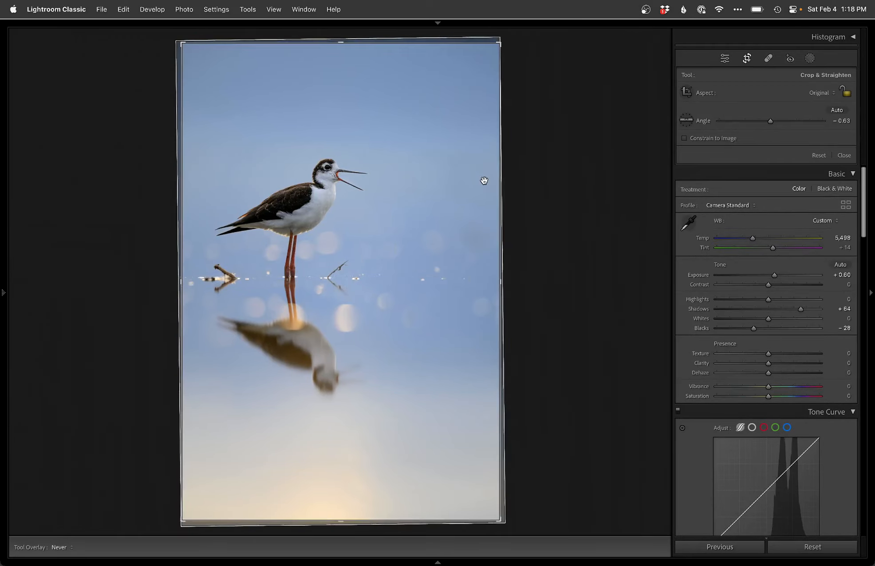
key(Return)
key(r)
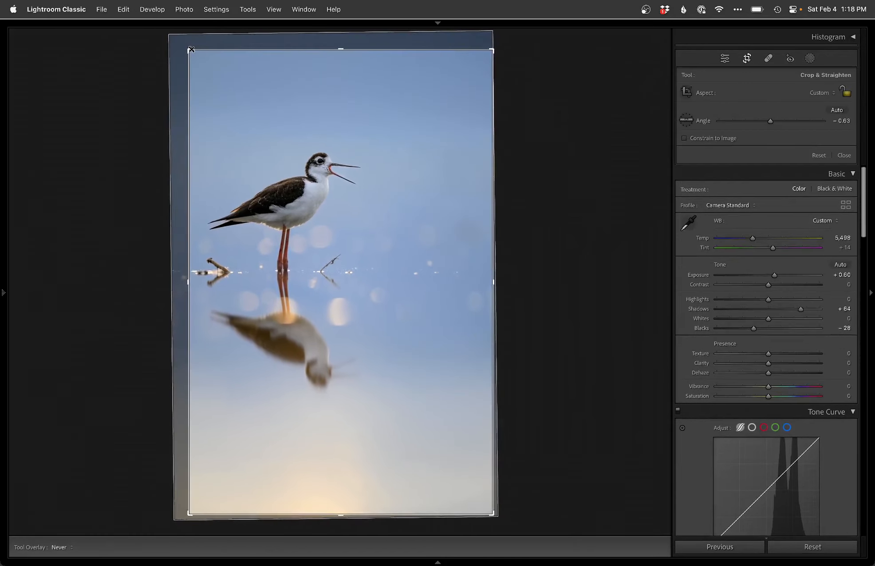
key(Return)
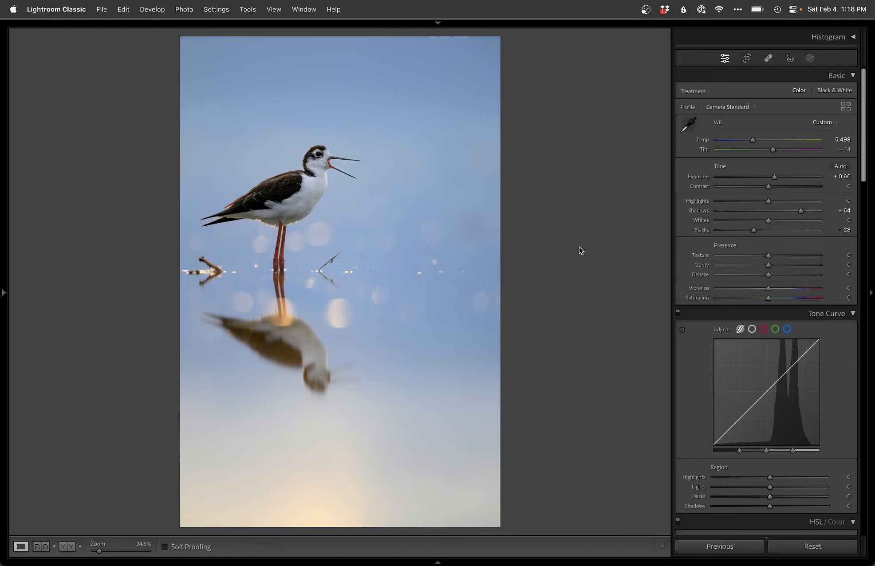
Step: Open the edited photo in Photoshop and add an empty layer named Retouch above the background
key(super+e)
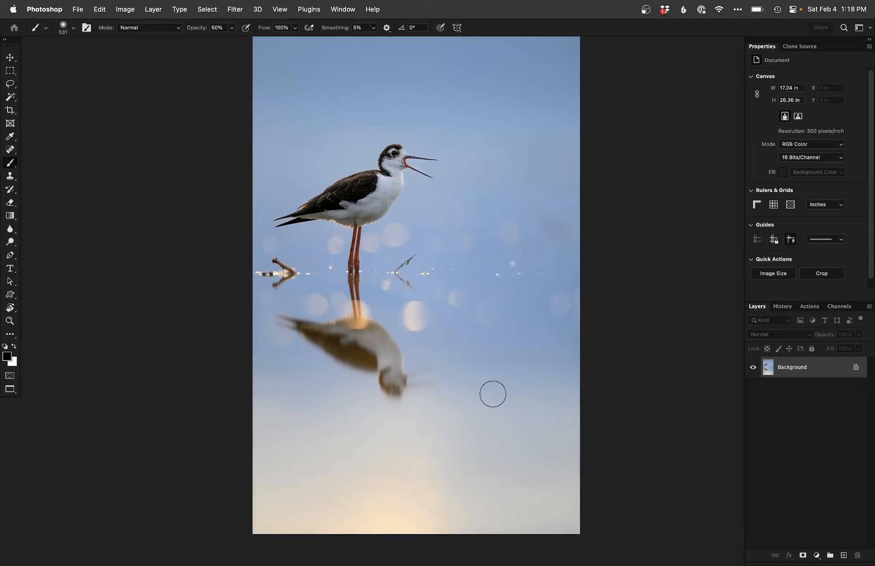
key(F2)
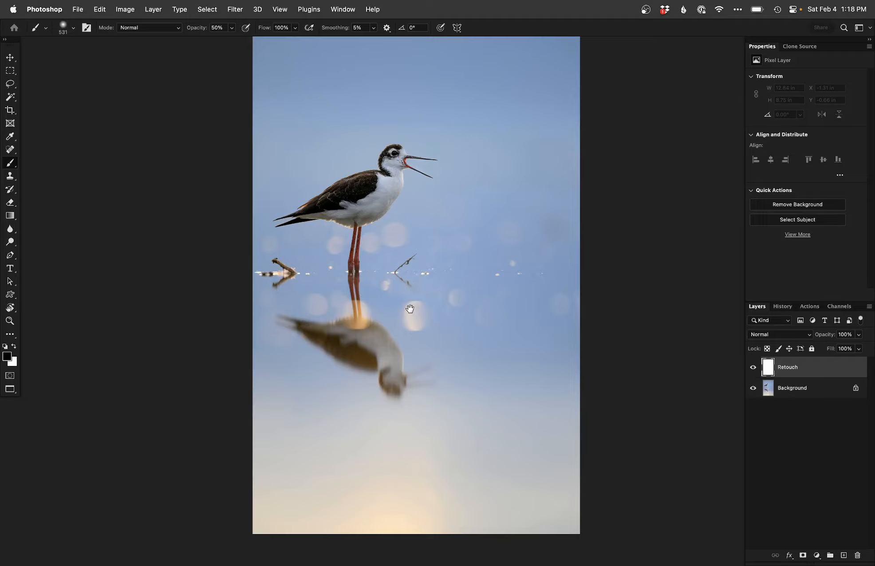
Step: Remove the twig to the right of the bird's legs, its reflection and nearby bright spots with the Spot Healing Brush and Clone Stamp
scroll(398, 280, up, 5)
drag(409, 273, 382, 278)
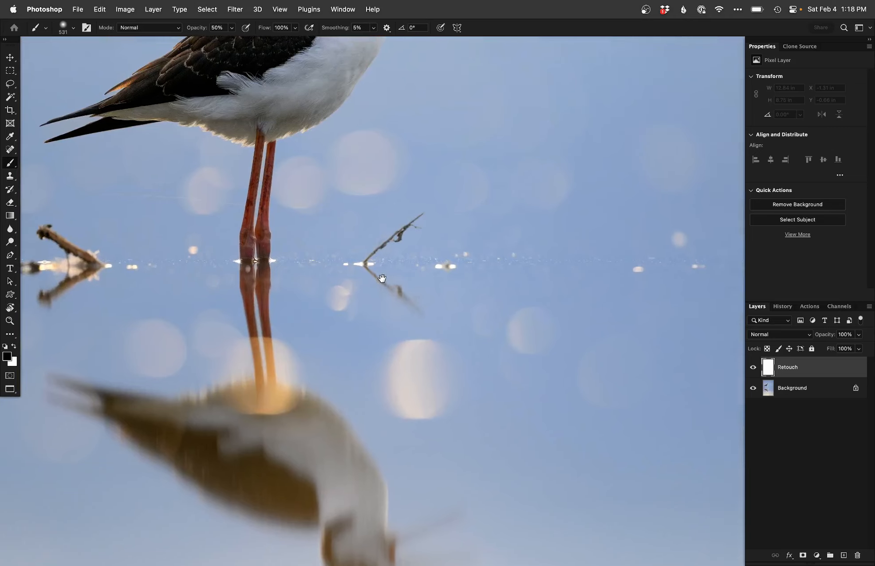
scroll(382, 278, up, 2)
key(j)
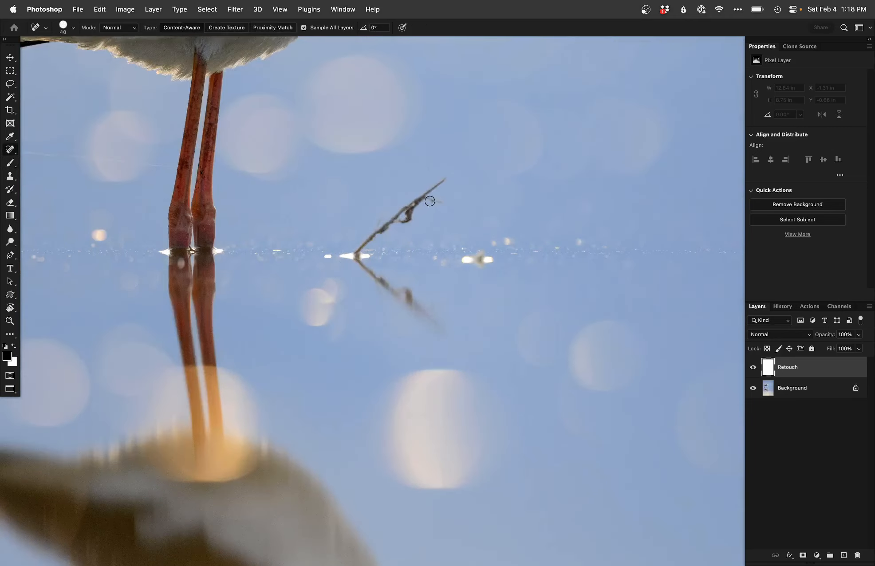
mouse_move(425, 205)
mouse_down()
mouse_move(443, 205)
mouse_move(373, 234)
mouse_up()
drag(484, 259, 481, 259)
drag(433, 320, 374, 271)
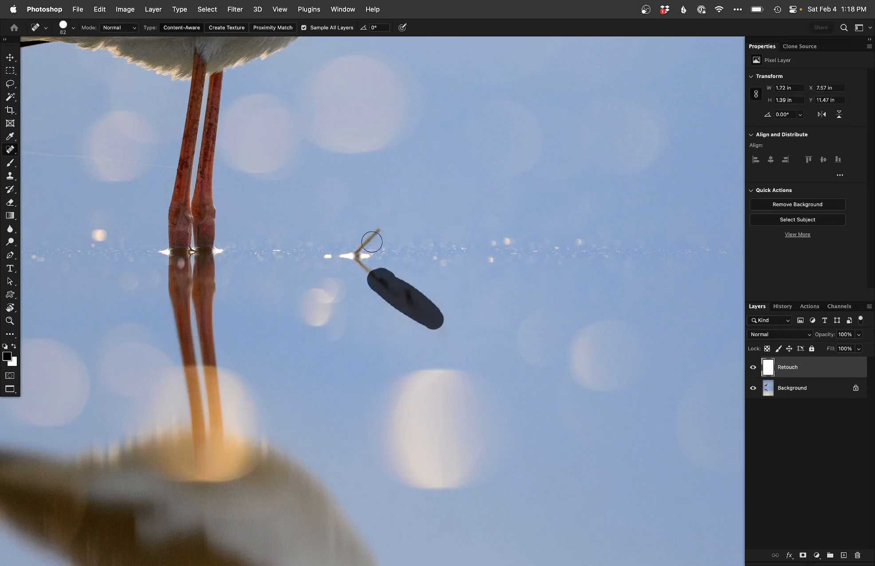
mouse_move(379, 230)
mouse_down()
mouse_move(348, 256)
mouse_move(377, 269)
mouse_move(388, 293)
mouse_up()
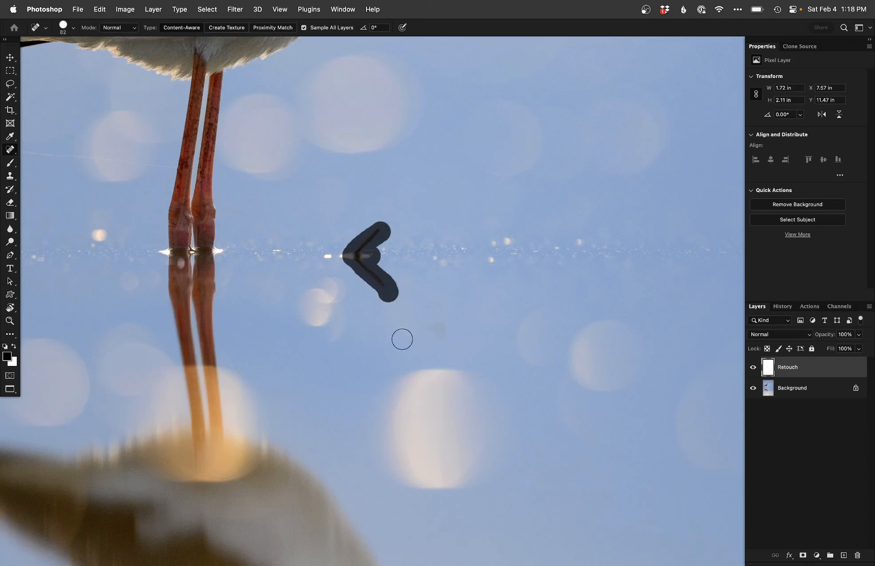
key(s)
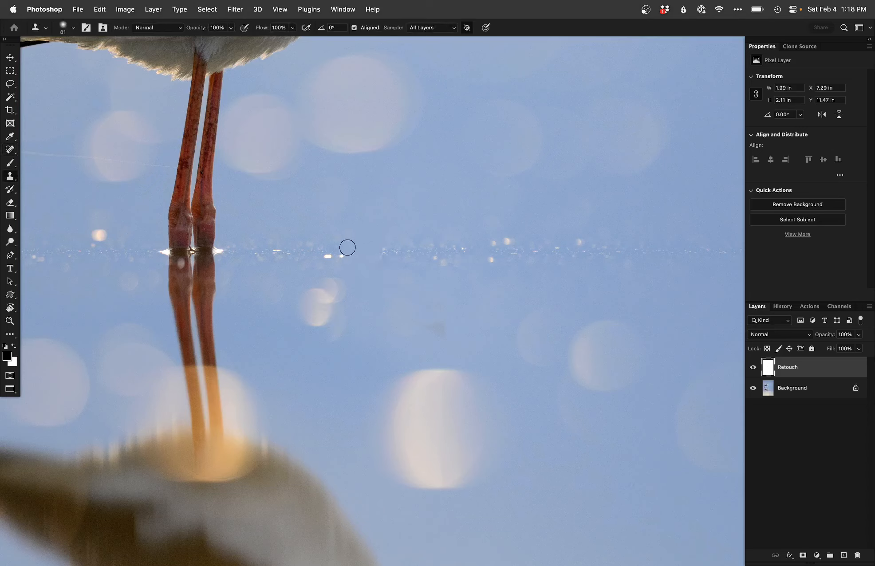
mouse_move(346, 250)
mouse_down()
mouse_move(495, 261)
mouse_move(493, 254)
mouse_move(526, 248)
mouse_move(460, 250)
mouse_move(483, 266)
mouse_up()
Step: Clone clean sparkling waterline over the debris and the base of the stick to the left of the bird's legs
scroll(313, 260, left, 12)
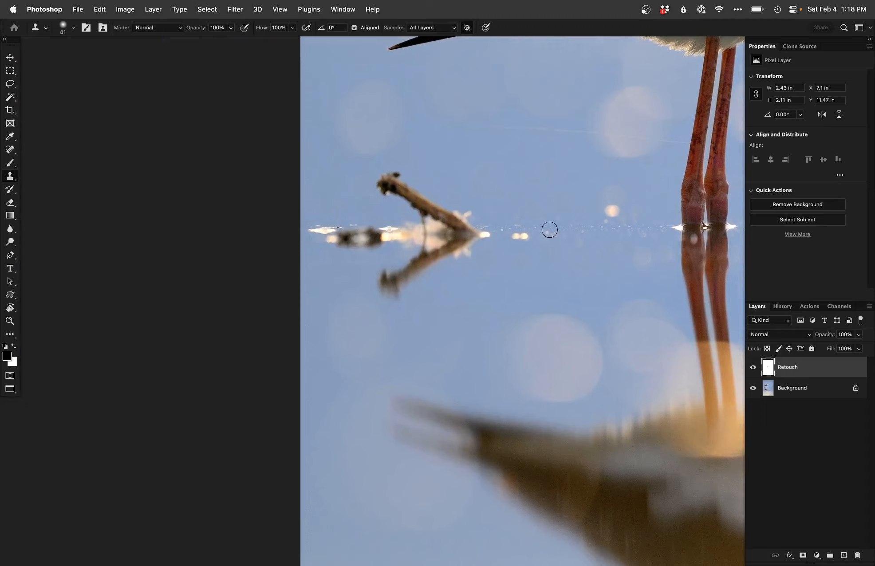
alt+click(566, 226)
mouse_move(465, 231)
mouse_down()
mouse_move(450, 221)
mouse_move(468, 223)
mouse_move(467, 214)
mouse_move(458, 244)
mouse_move(464, 257)
mouse_move(438, 207)
mouse_move(416, 256)
mouse_move(426, 266)
mouse_move(427, 241)
mouse_move(393, 245)
mouse_move(408, 232)
mouse_move(388, 231)
mouse_move(369, 246)
mouse_move(367, 234)
mouse_move(307, 227)
mouse_up()
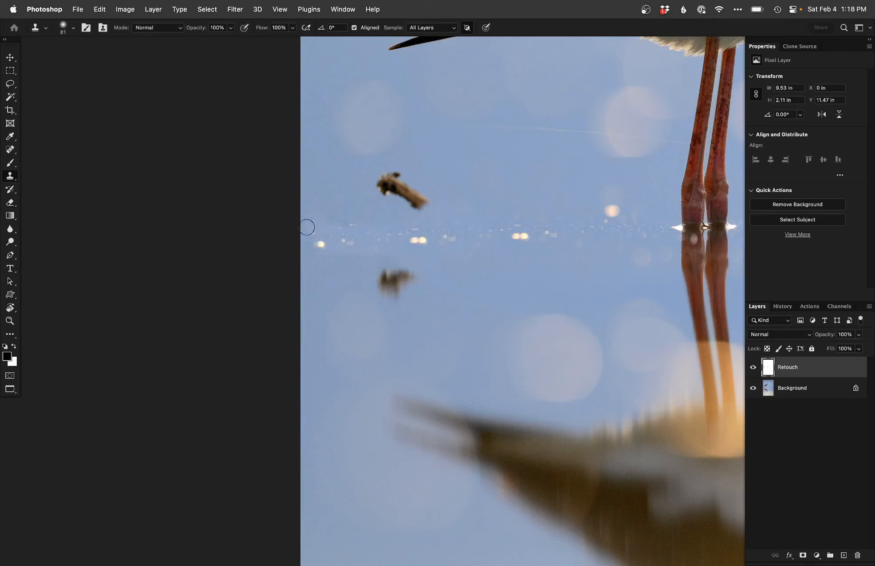
Step: Enlarge the clone brush to 150 and clone nearby clean background over the remaining upper stick piece and its reflection
mouse_move(406, 212)
mouse_down()
mouse_move(421, 199)
mouse_move(401, 196)
mouse_move(394, 210)
mouse_move(422, 197)
mouse_move(393, 179)
mouse_move(384, 187)
mouse_move(404, 193)
mouse_move(354, 179)
mouse_move(425, 192)
mouse_up()
key(bracketright)
key(bracketright)
key(bracketright)
key(bracketright)
alt+click(354, 180)
alt+click(491, 177)
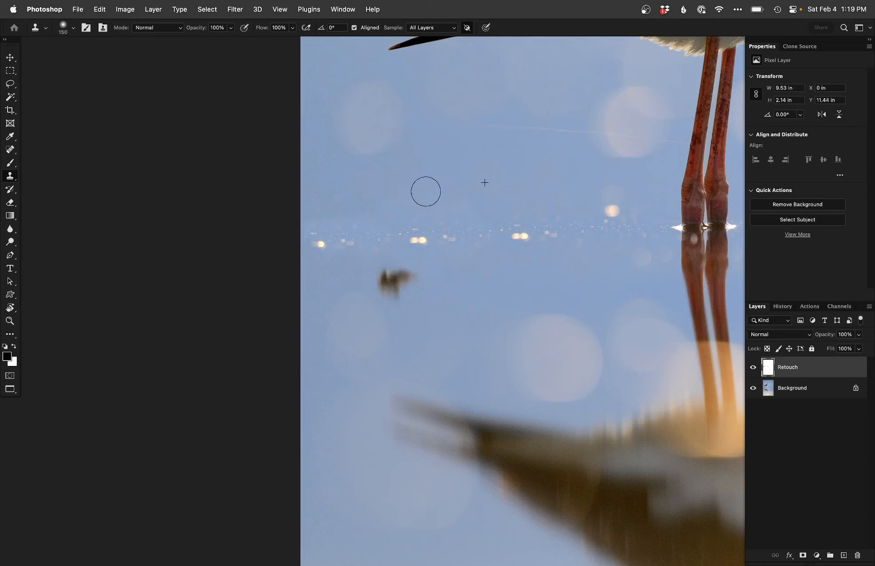
alt+click(450, 277)
mouse_move(391, 277)
mouse_down()
mouse_move(404, 279)
mouse_move(399, 304)
mouse_up()
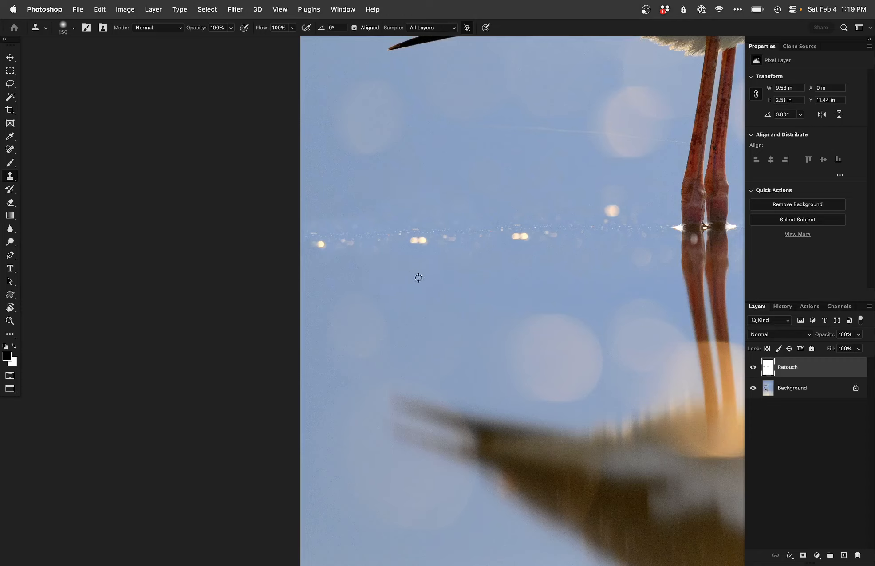
Step: Remove the bright spots along the waterline to the left of the legs with the Spot Healing Brush and an 80 px Clone Stamp
key(j)
drag(423, 240, 407, 247)
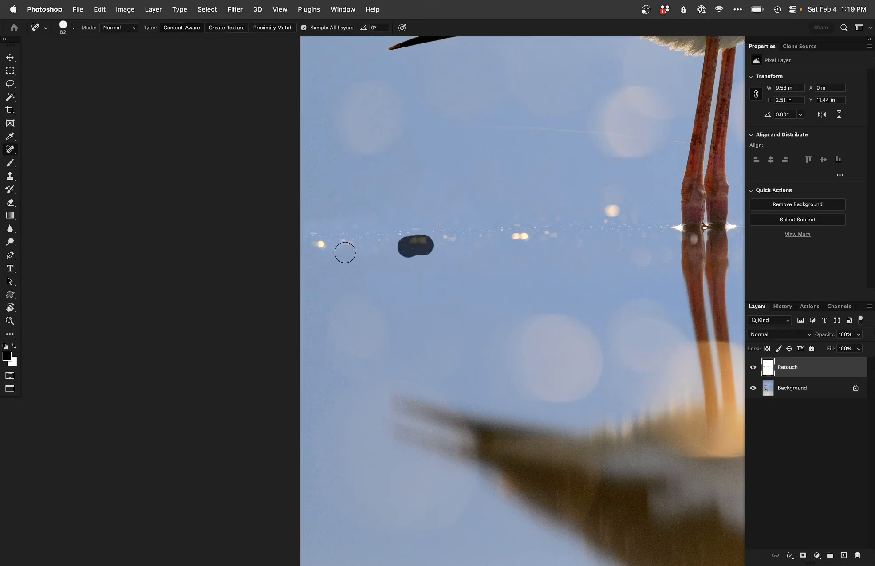
click(319, 248)
key(bracketleft)
key(bracketleft)
ctrl+alt+drag(314, 235, 312, 234)
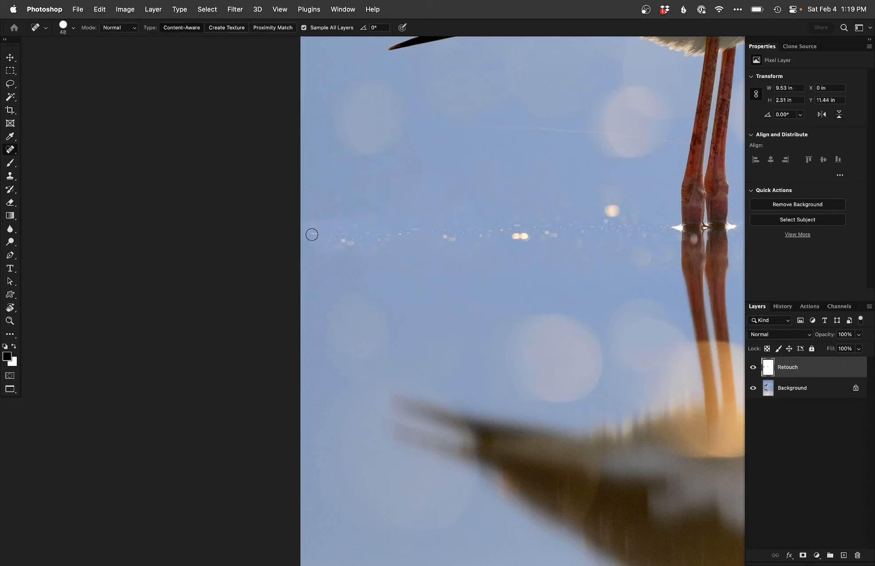
key(s)
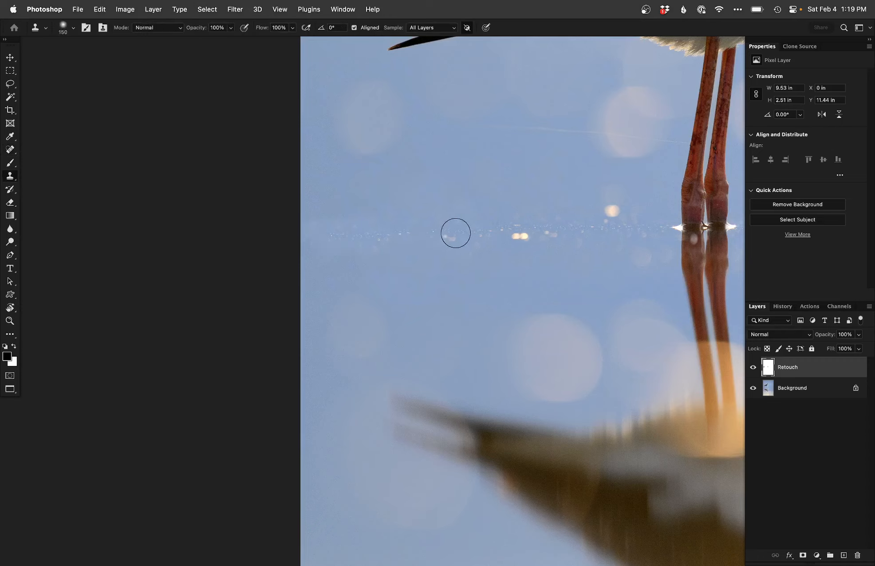
ctrl+alt+drag(466, 231, 450, 231)
alt+click(445, 232)
Step: Compare the whole photo with and without the Retouch layer
key(super+0)
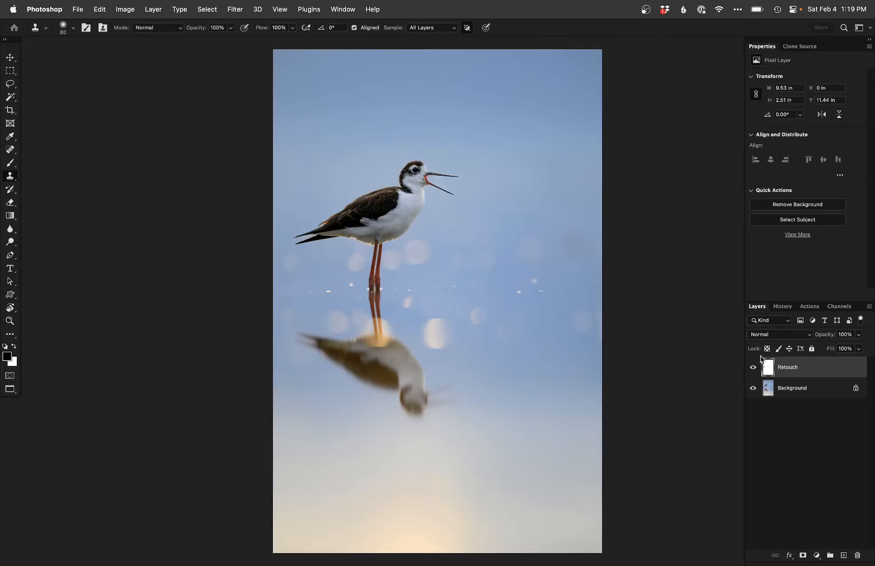
click(751, 369)
click(751, 369)
click(752, 369)
click(752, 367)
Step: Add a Curves adjustment layer and darken the image by lowering the curve at input 87 to output 59
key(super+shift+m)
key(Return)
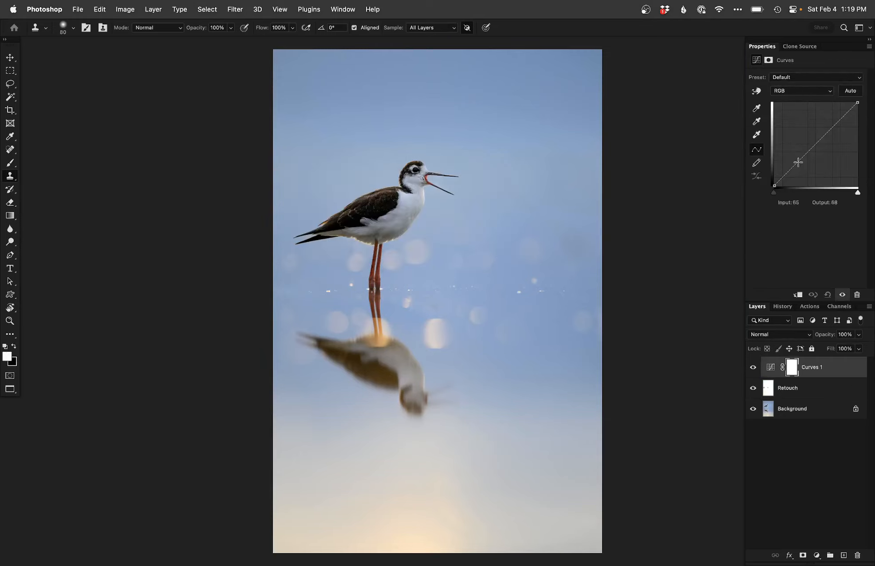
drag(802, 158, 802, 166)
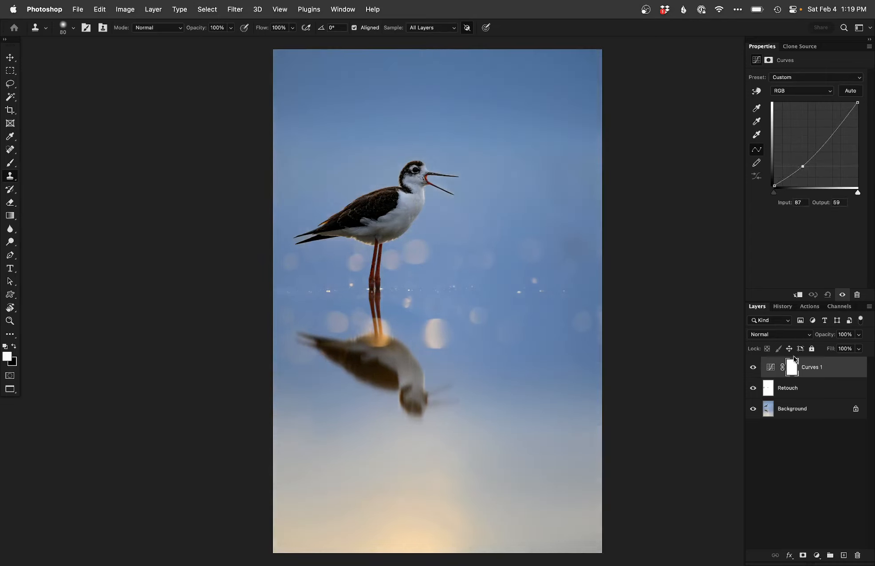
Step: Select the bird with Select Subject on the Background layer and fill that selection with black on the Curves mask
click(783, 411)
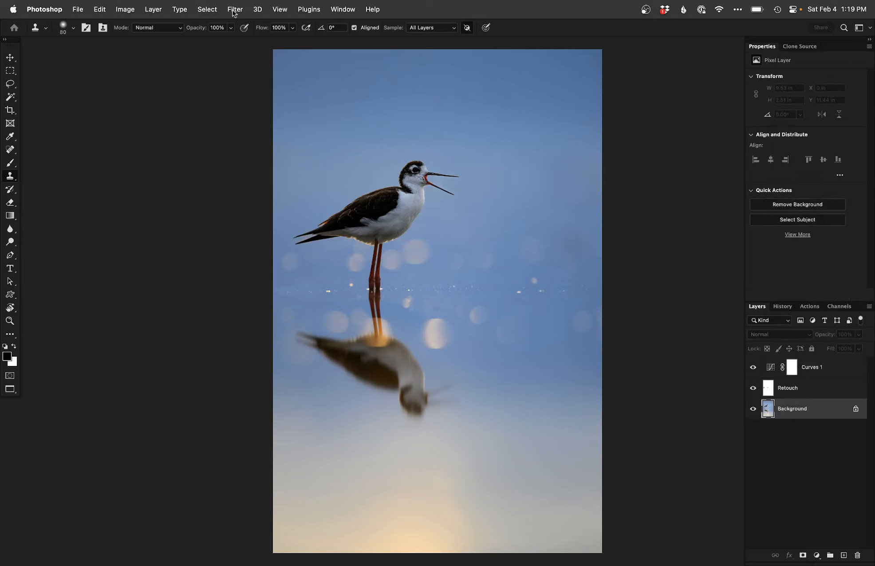
click(207, 9)
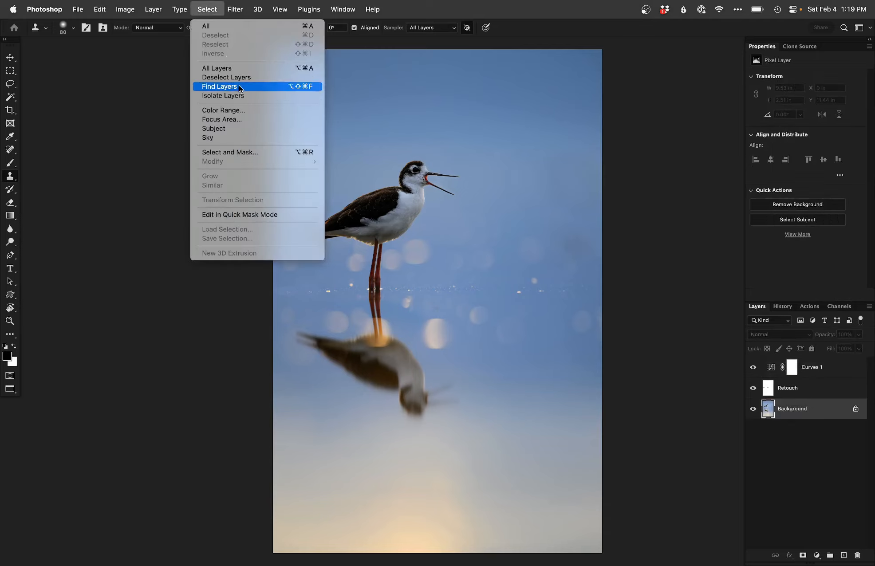
click(239, 129)
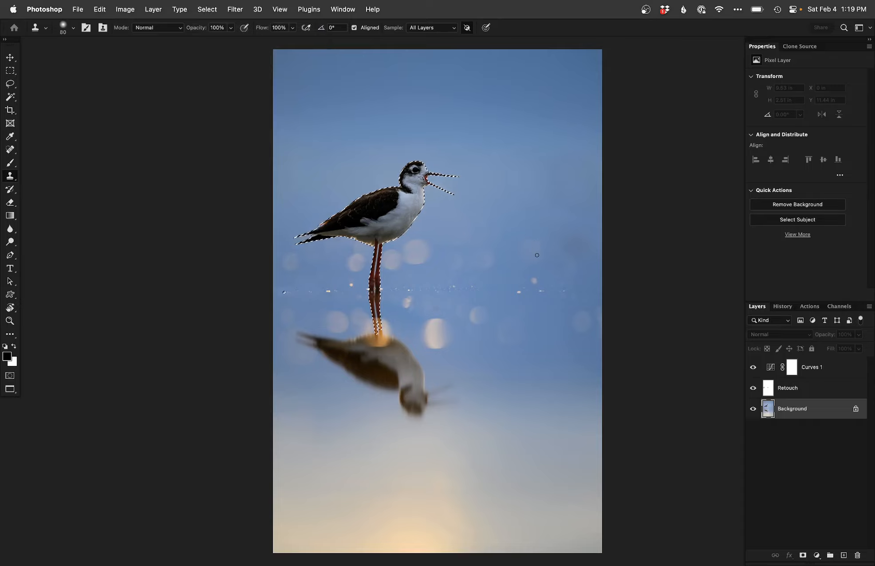
click(792, 367)
key(super+BackSpace)
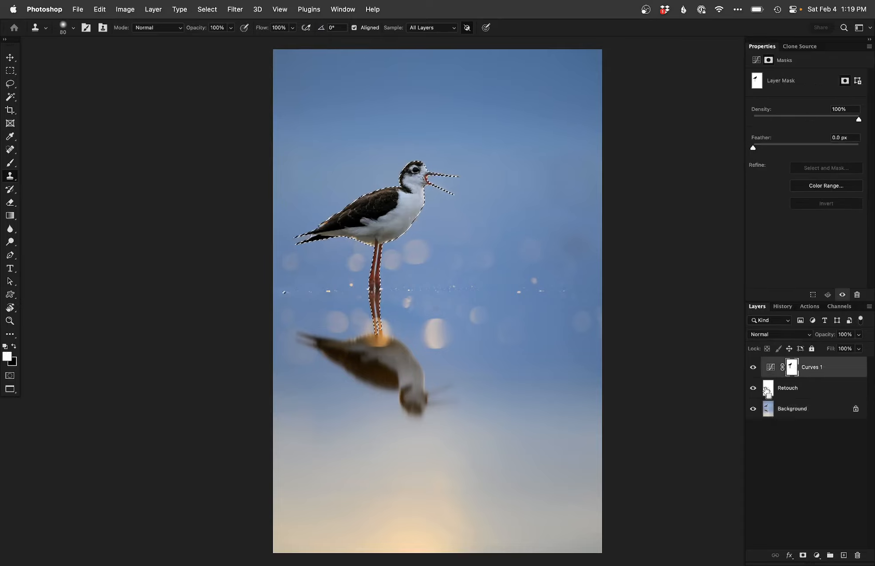
key(super+d)
Step: View the Curves mask alone and paint out the stray black dot at the left edge with a small white hard round brush at 100% opacity
alt+click(793, 370)
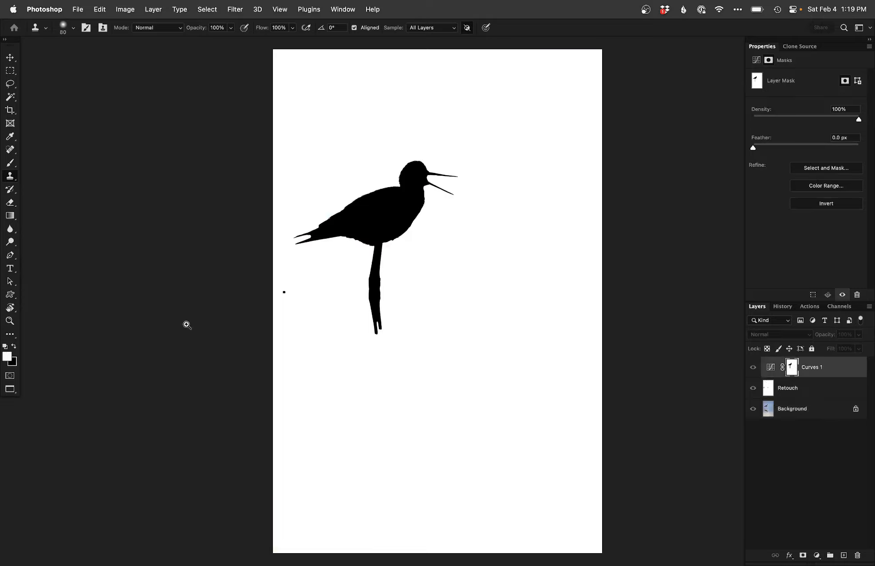
key(b)
right_click(366, 310)
double_click(414, 398)
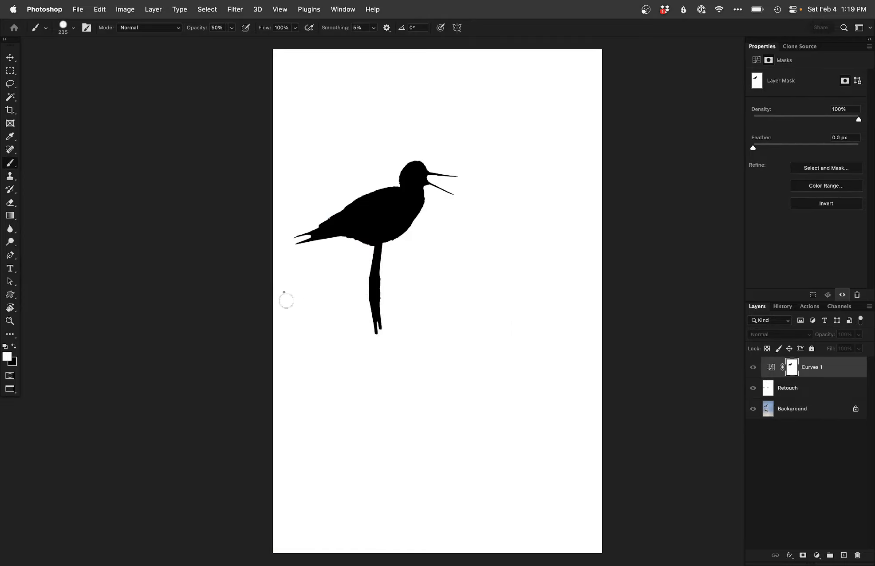
right_click(298, 301)
click(351, 391)
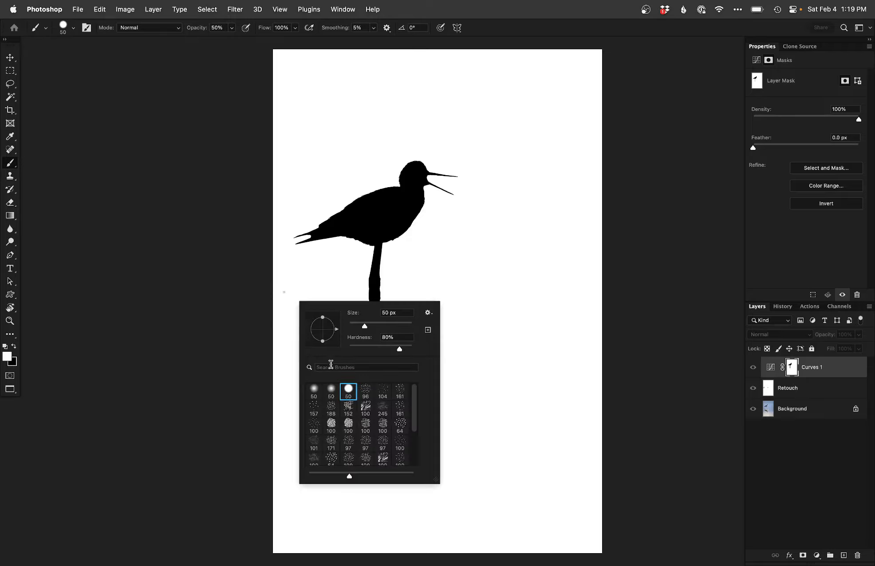
drag(296, 325, 293, 327)
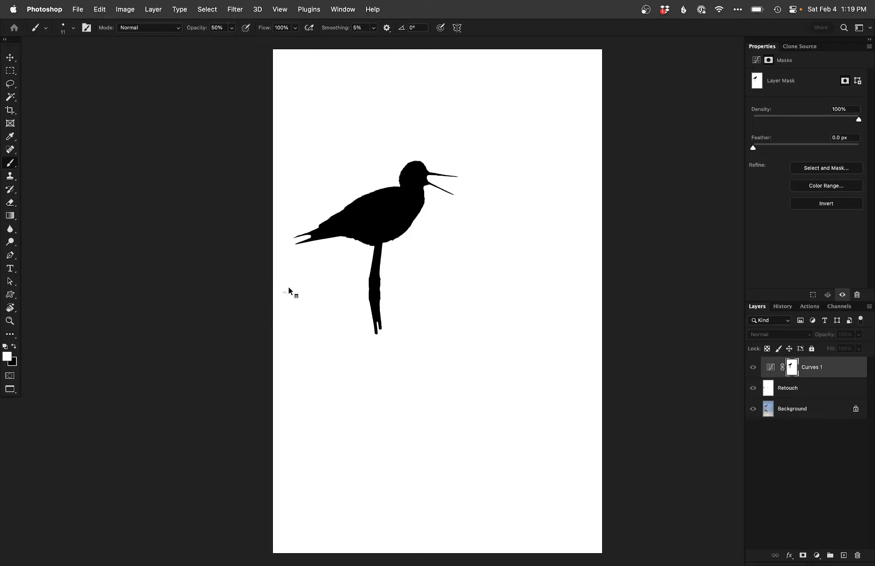
drag(289, 289, 296, 290)
key(0)
drag(299, 242, 793, 338)
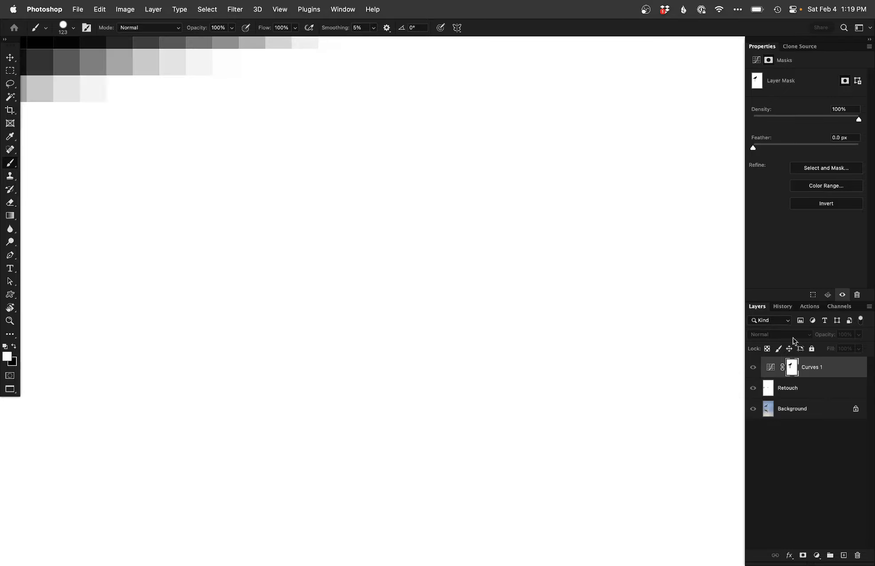
Step: Return to the image view and paint white on the Curves mask in the gap between the tail feathers with a 15 px brush
alt+click(792, 371)
key(super+1)
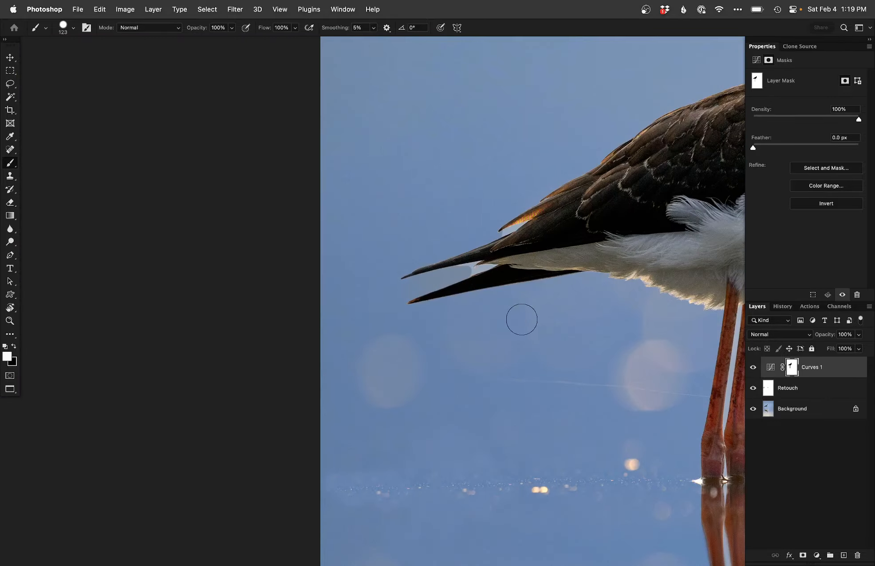
super+click(465, 283)
drag(469, 257, 418, 255)
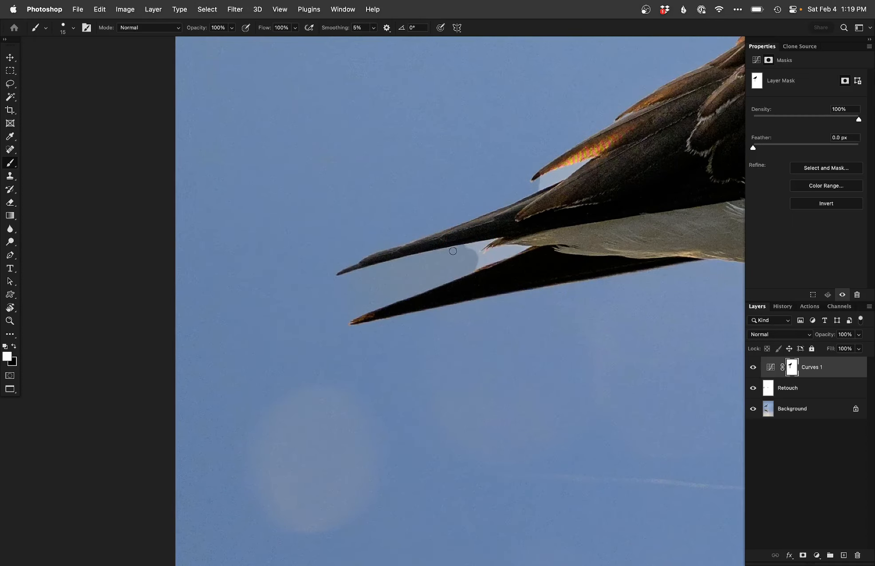
drag(469, 246, 529, 248)
key(x)
key(x)
key(x)
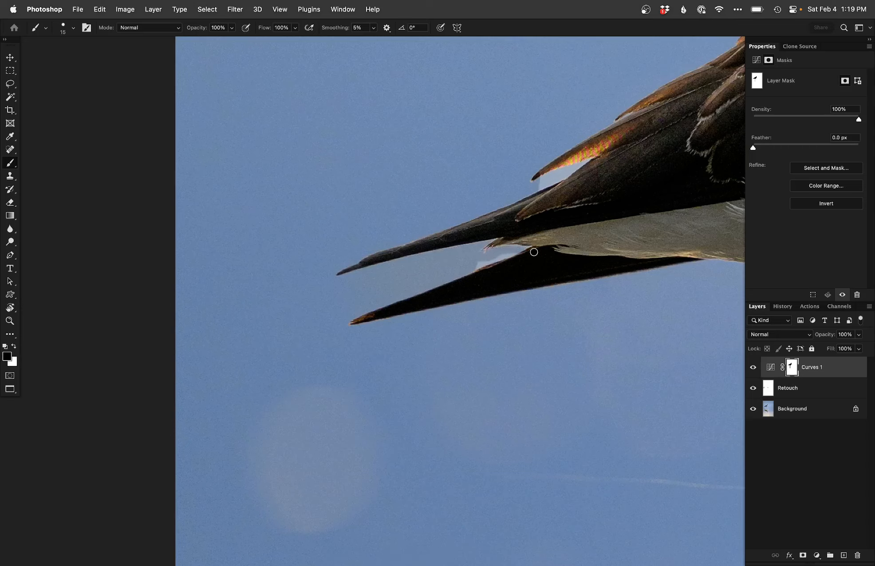
key(x)
Step: Paint white on the Curves mask in the small gap beneath the orange wing tip, correcting the feather edges with black
scroll(486, 260, right, 5)
scroll(486, 260, up, 4)
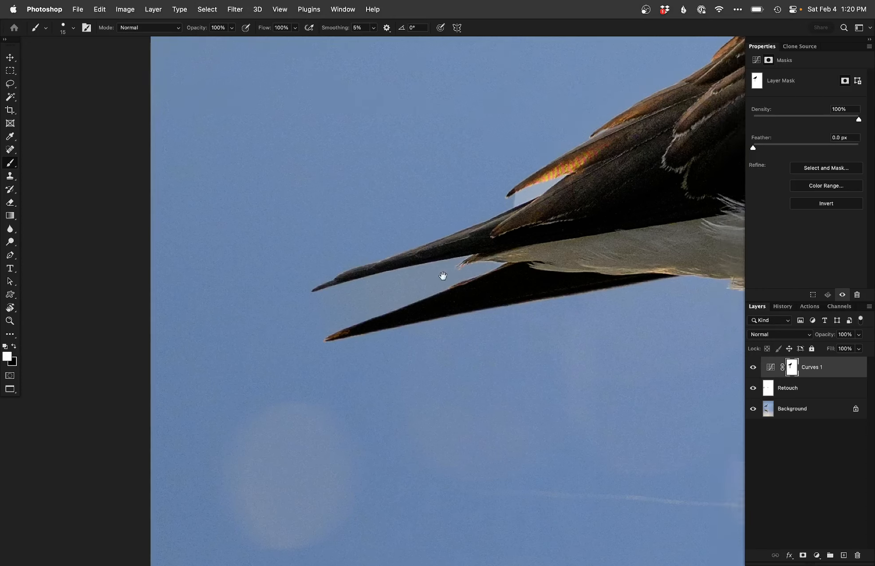
key(x)
key(x)
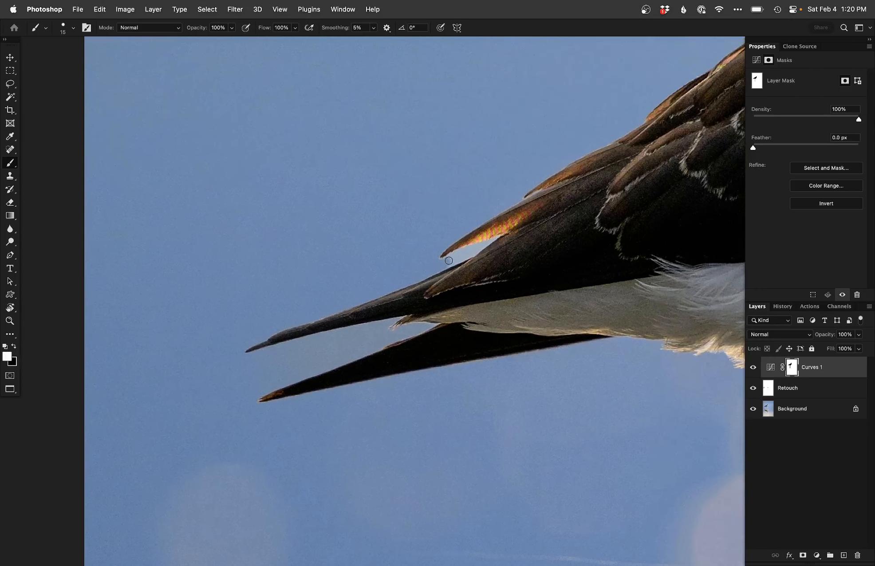
key(x)
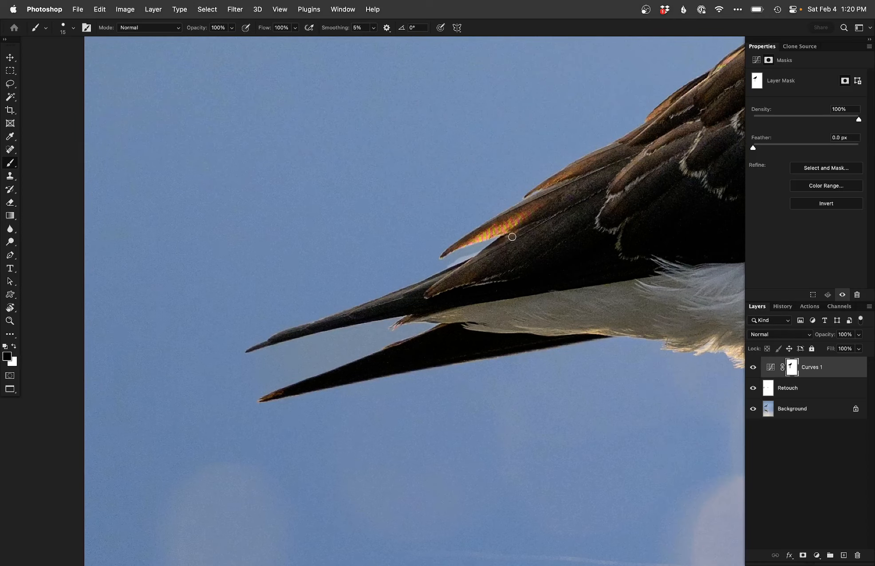
key(x)
Step: Check the mask edges around the bird's body and head, and paint white on the Curves mask in the gap between the upper legs
drag(497, 228, 281, 318)
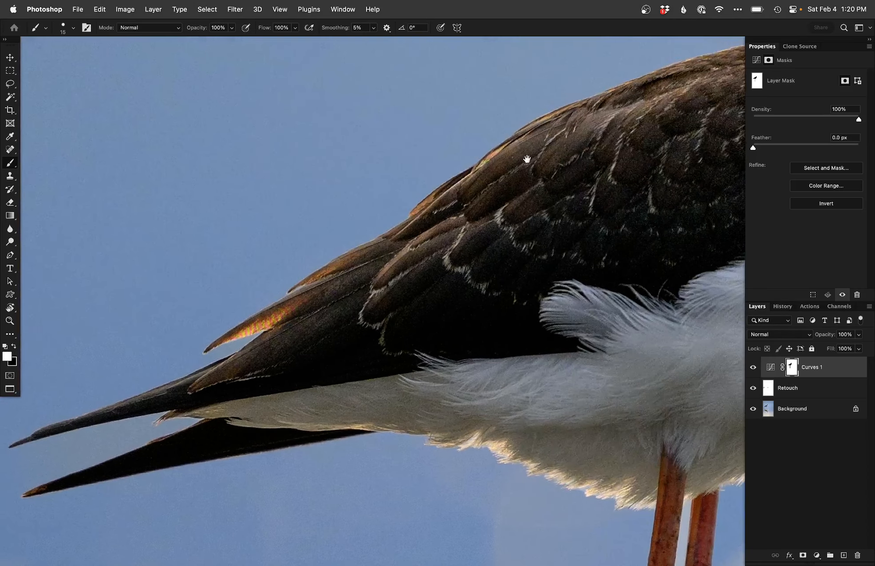
drag(527, 160, 262, 297)
drag(607, 221, 339, 374)
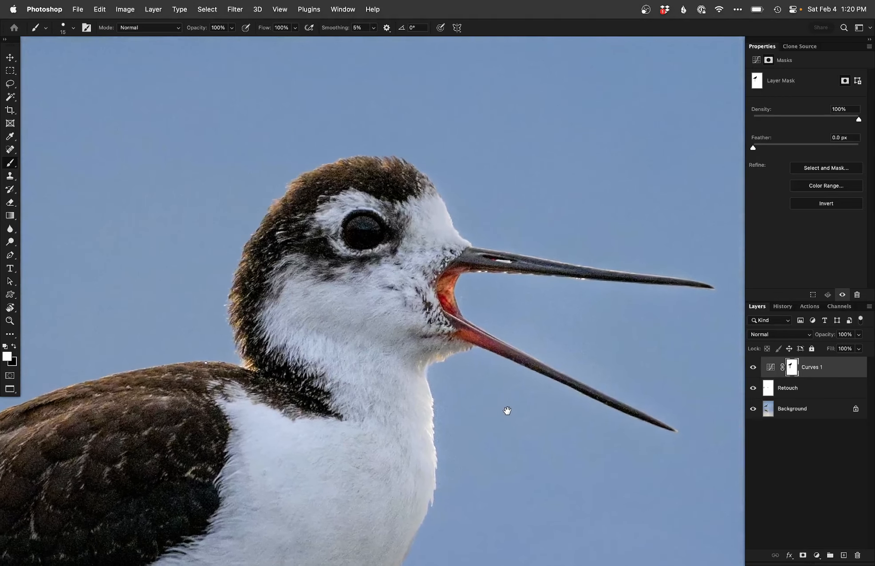
drag(498, 404, 461, 124)
drag(403, 396, 566, 189)
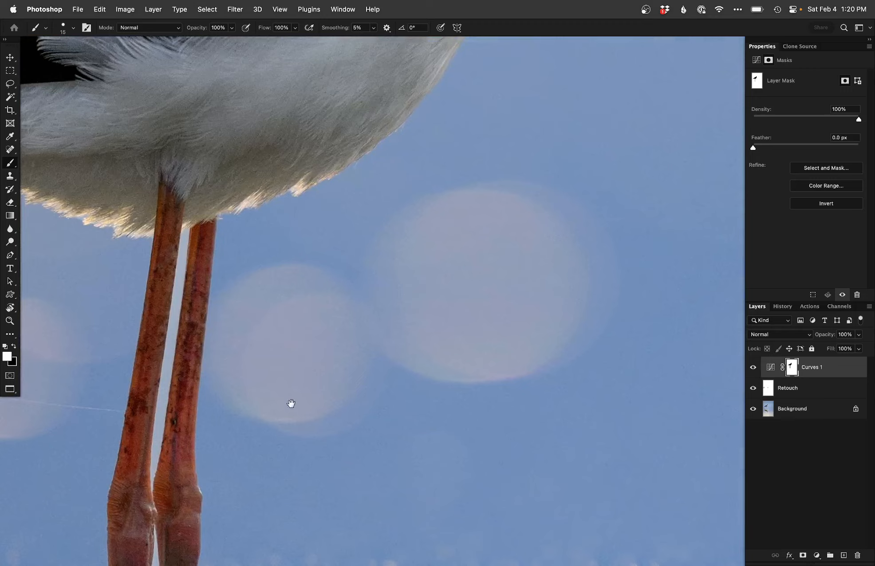
drag(289, 404, 399, 257)
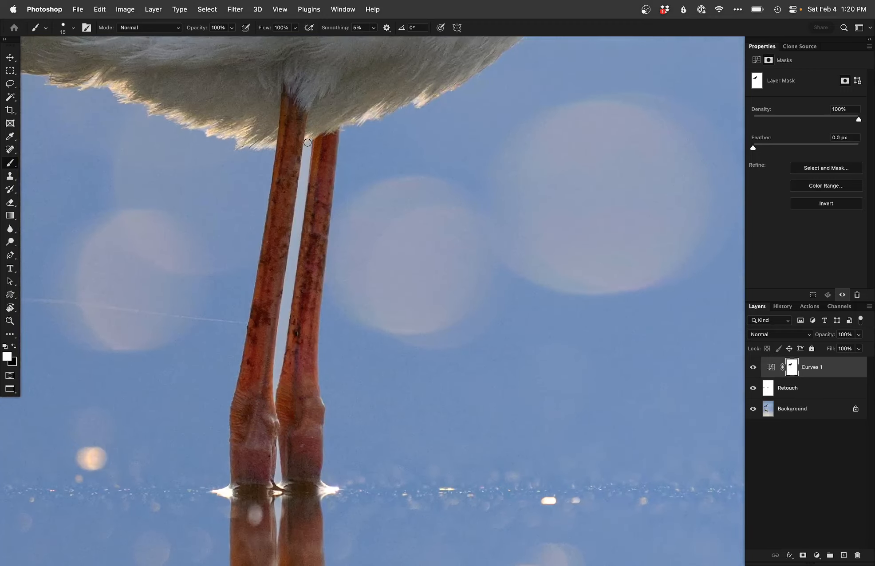
drag(290, 269, 307, 149)
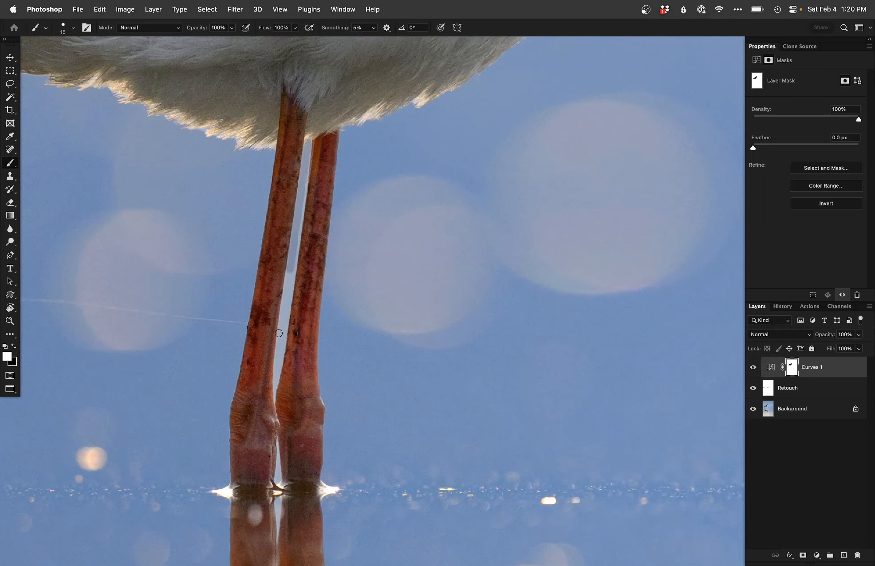
drag(280, 338, 279, 395)
key(x)
key(x)
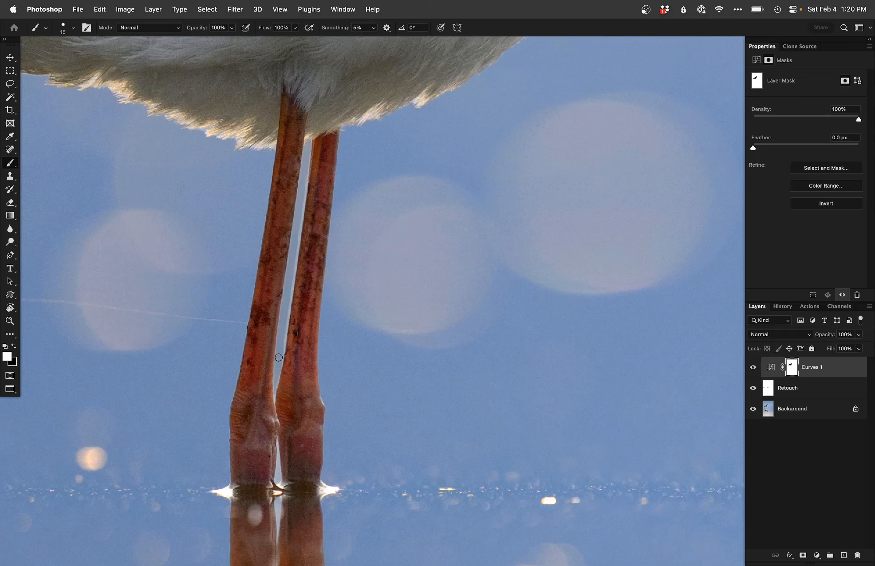
drag(285, 307, 282, 357)
drag(289, 306, 302, 215)
drag(306, 168, 307, 145)
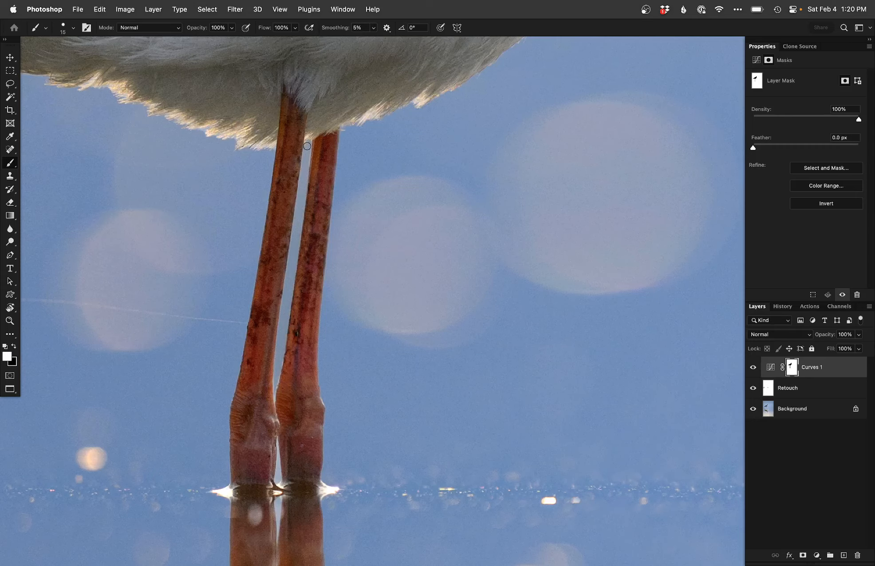
Step: Paint the Curves mask white in the narrow gap between the lower legs down past the waterline
drag(300, 403, 323, 215)
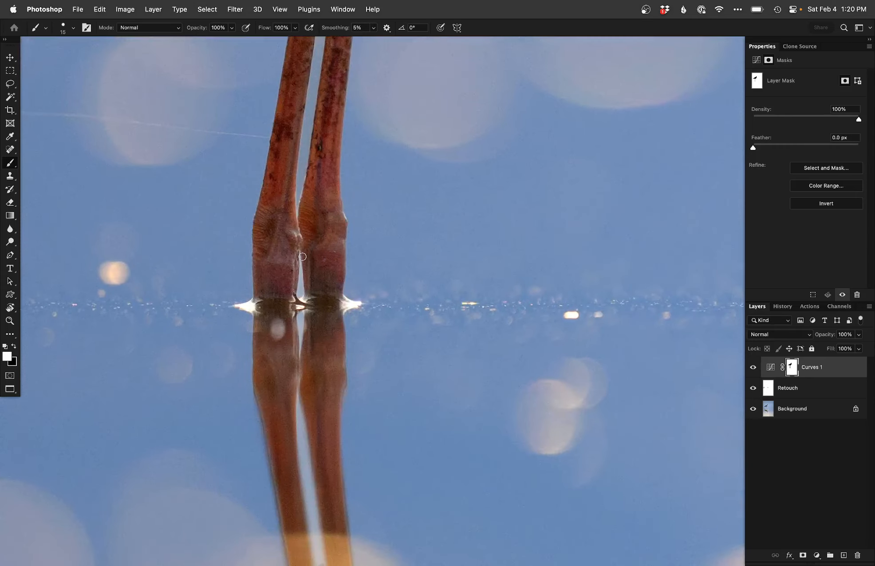
mouse_move(302, 256)
mouse_down()
mouse_move(303, 348)
mouse_move(306, 332)
mouse_up()
key(x)
key(x)
key(x)
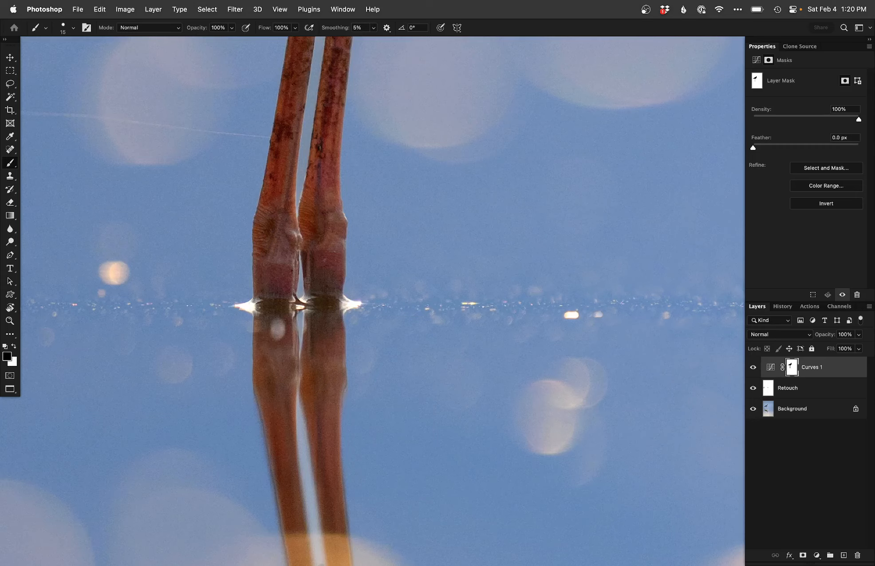
Step: Paint white over the leg reflections on the Curves mask with a soft round brush enlarged to 364 px at 0% hardness
drag(288, 471, 274, 272)
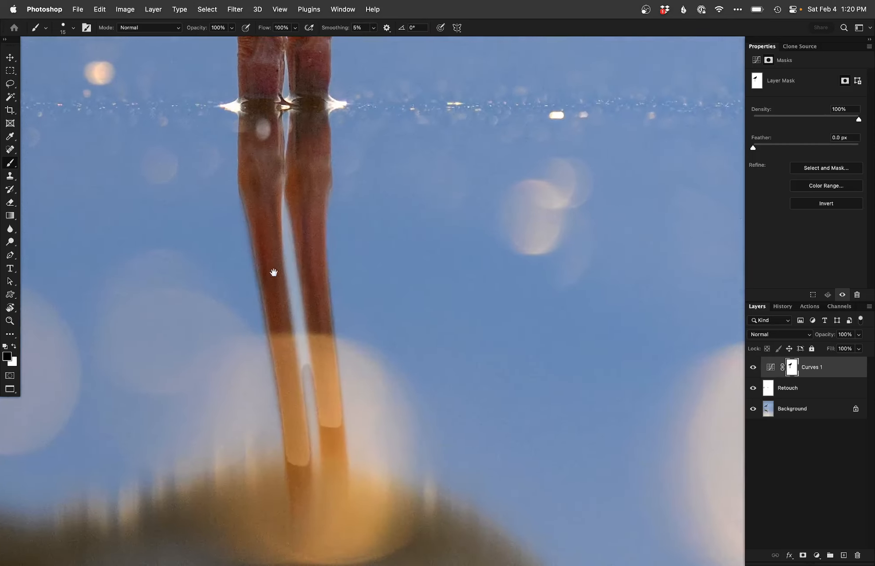
right_click(284, 283)
click(300, 370)
drag(242, 380, 347, 349)
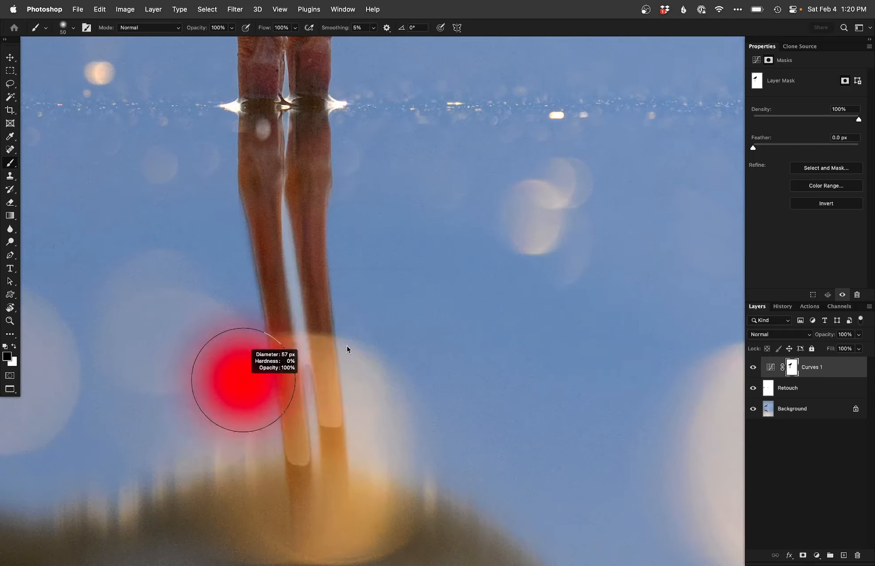
drag(251, 316, 294, 317)
key(x)
drag(277, 236, 329, 493)
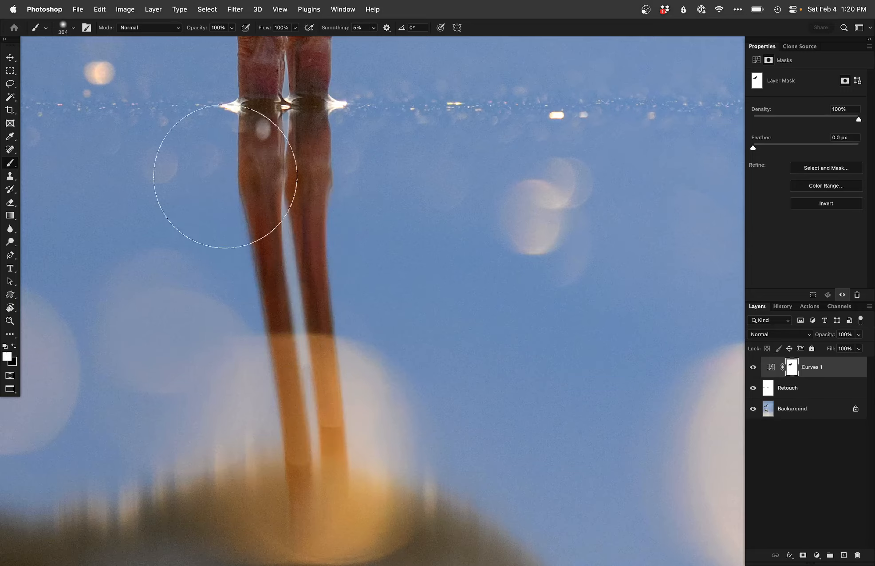
Step: Paint black along the two leg reflections on the Curves mask with a soft brush of about 37 px, and return to white at 667 px
ctrl+alt+drag(349, 332, 266, 329)
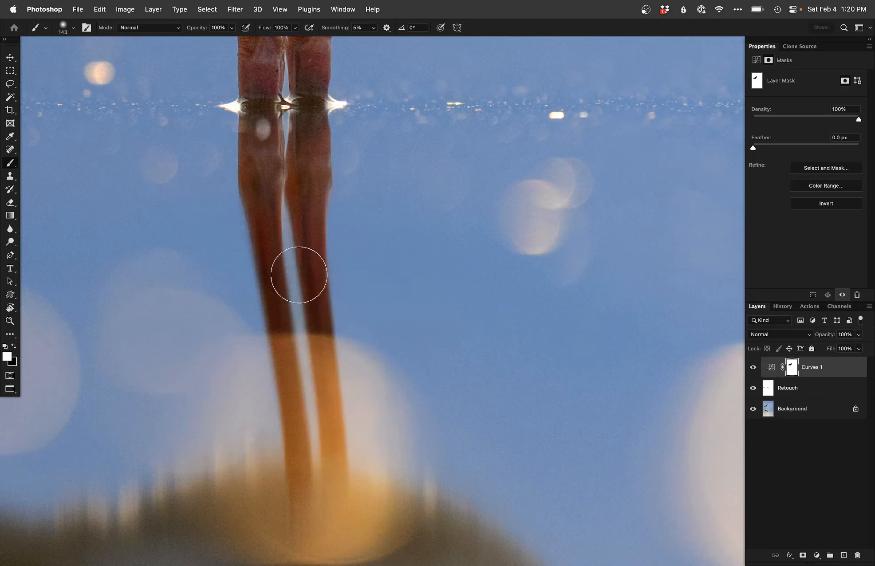
ctrl+alt+drag(299, 275, 266, 266)
ctrl+alt+drag(274, 226, 257, 240)
key(x)
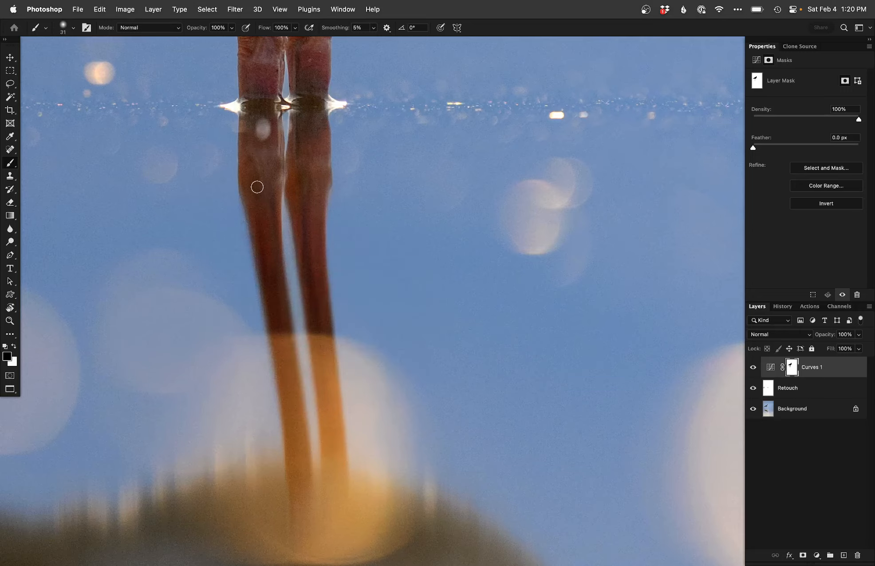
mouse_move(254, 185)
ctrl+alt+mouse_down()
mouse_move(259, 178)
mouse_move(260, 232)
mouse_move(261, 195)
mouse_move(324, 346)
mouse_move(307, 267)
ctrl+alt+mouse_up()
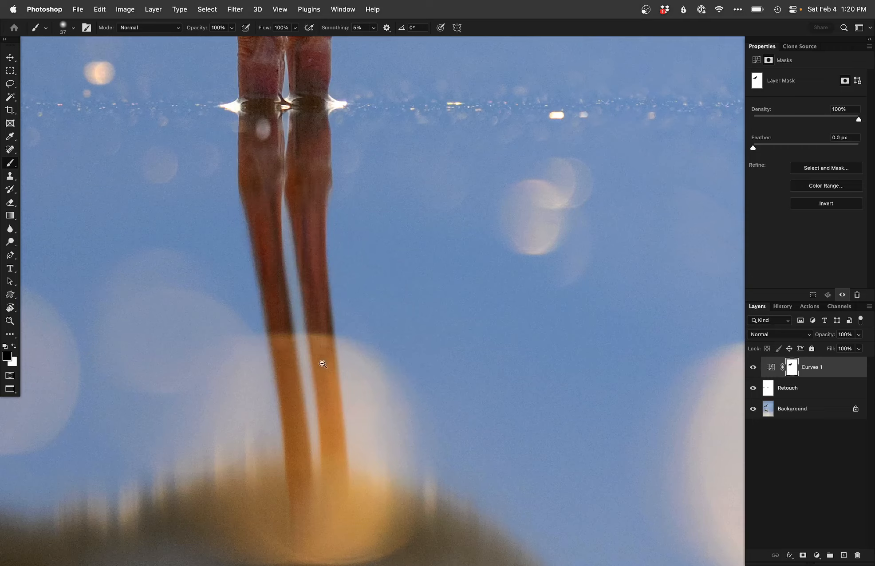
scroll(322, 363, down, 4)
drag(317, 389, 326, 285)
ctrl+alt+drag(272, 368, 314, 368)
key(x)
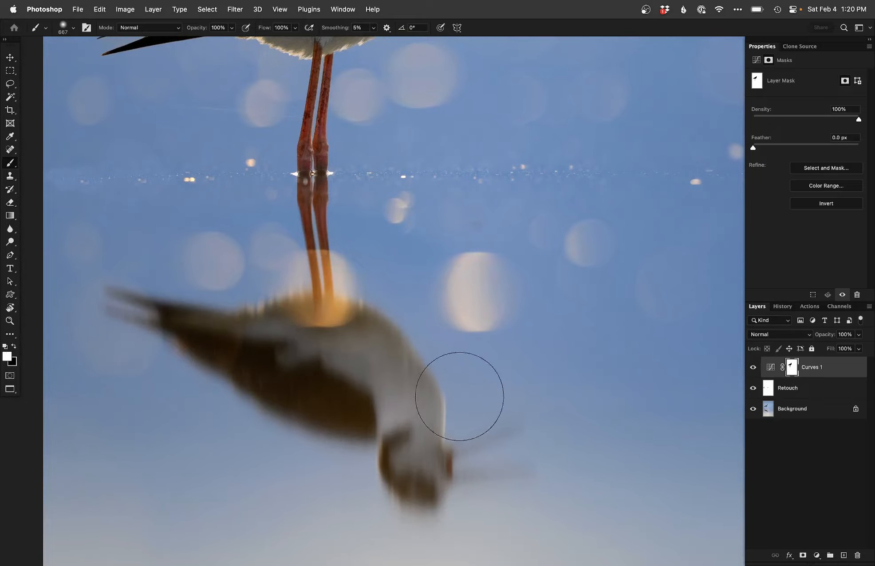
Step: Examine the Curves 1 mask on its own, and compare the whole photo with the Curves 1 layer off and on
key(super+0)
alt+click(792, 369)
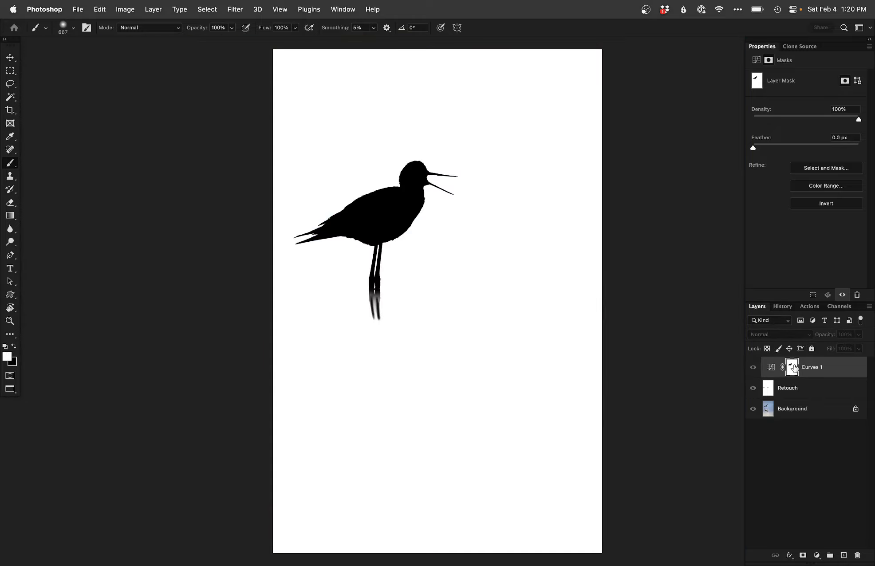
alt+click(792, 367)
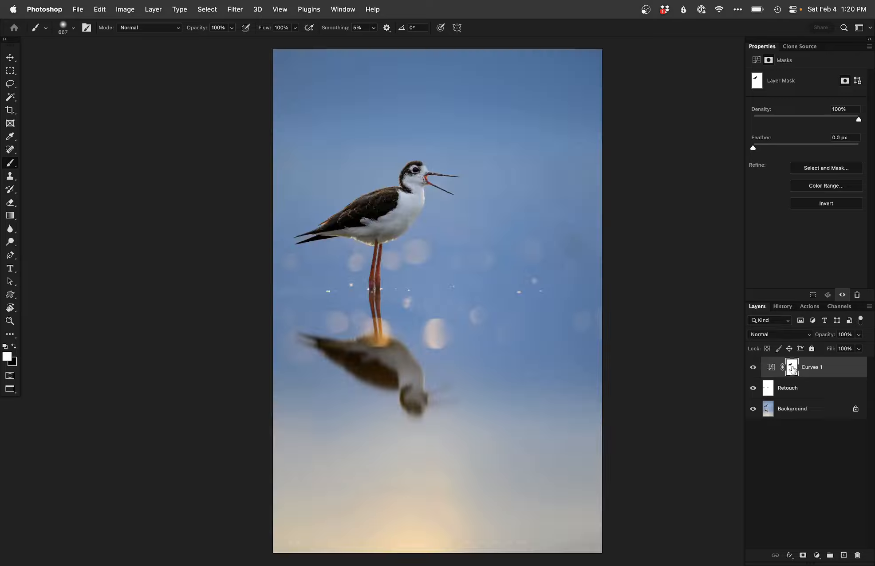
click(753, 368)
click(754, 368)
click(755, 368)
click(755, 369)
Step: Add a Dodge curves layer with a black mask above Curves 1 and reduce the brush to 31 px over the bird's head
super+click(433, 203)
super+click(433, 202)
super+click(433, 201)
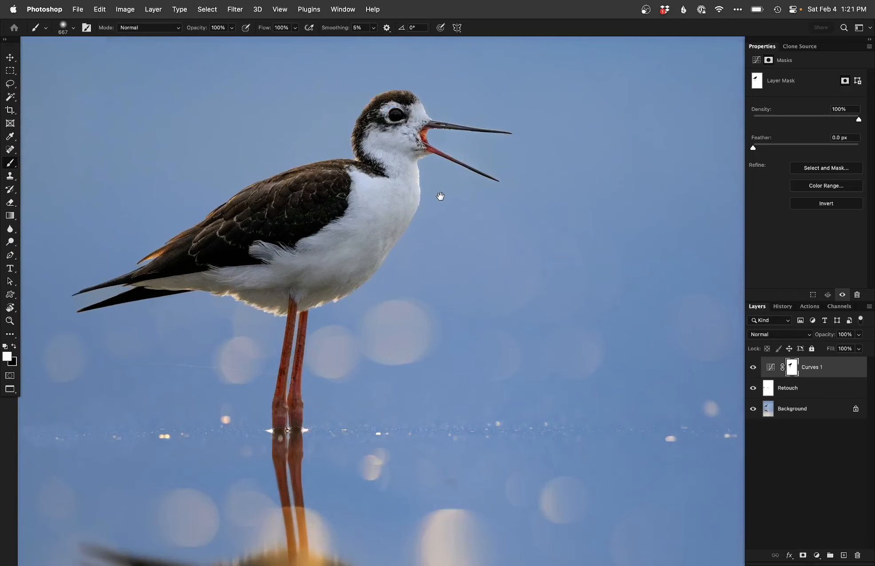
drag(441, 197, 416, 331)
key(F2)
super+click(386, 230)
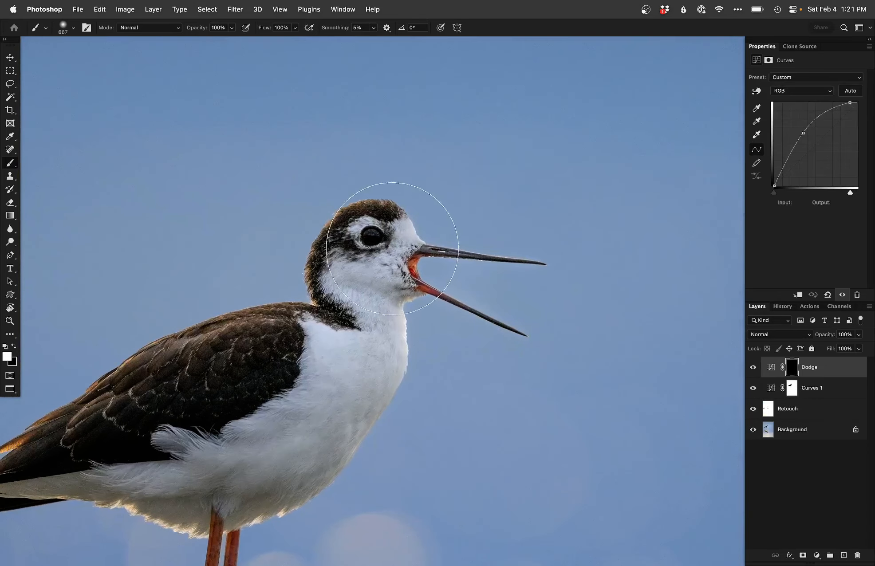
mouse_move(388, 253)
mouse_down()
mouse_move(339, 233)
mouse_move(371, 242)
mouse_move(377, 232)
mouse_up()
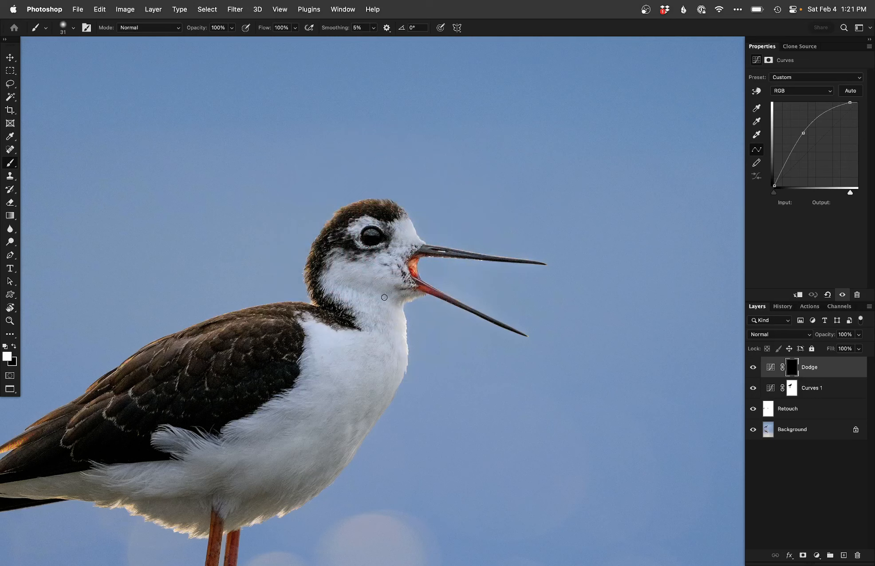
Step: Add a second Dodge layer, load a selection from the Curves 1 mask, and brighten the bird's face and breast with a 320 px white brush
key(F2)
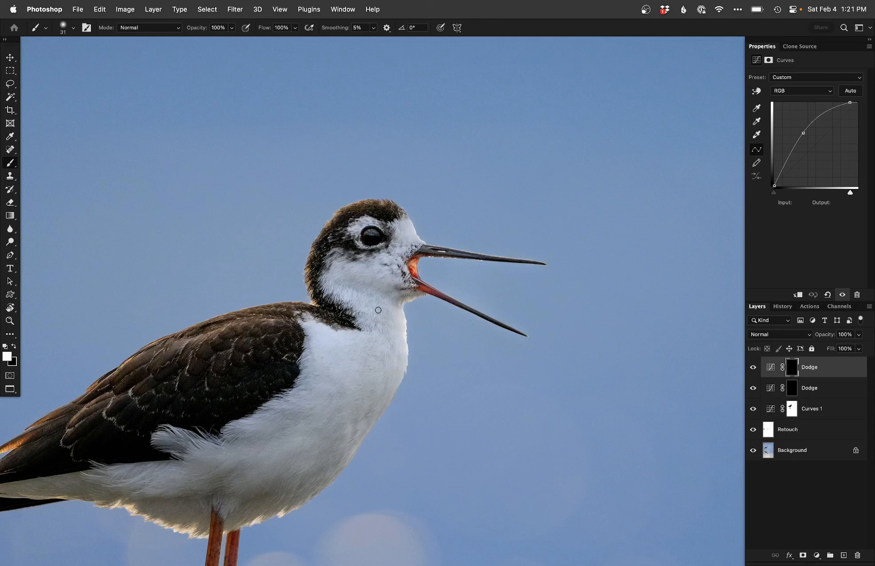
drag(378, 310, 380, 340)
super+click(792, 409)
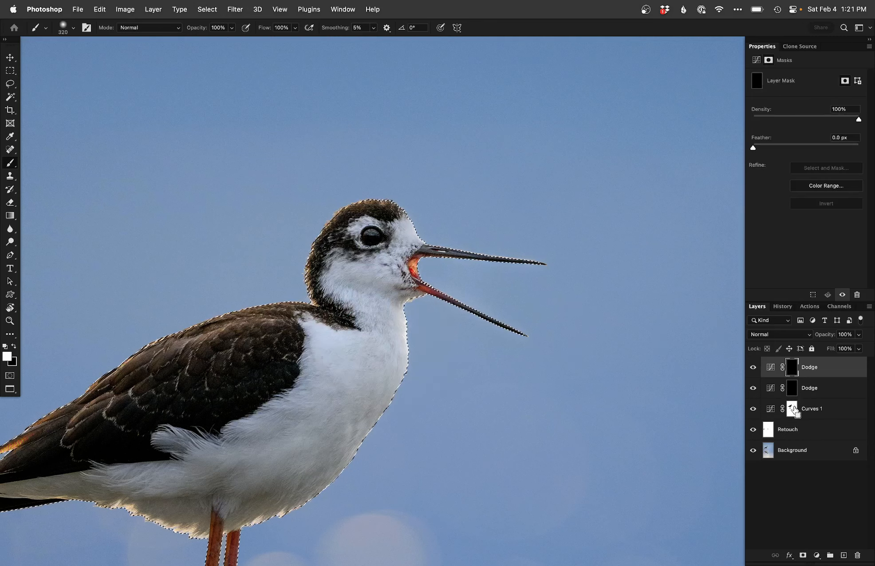
key(super+d)
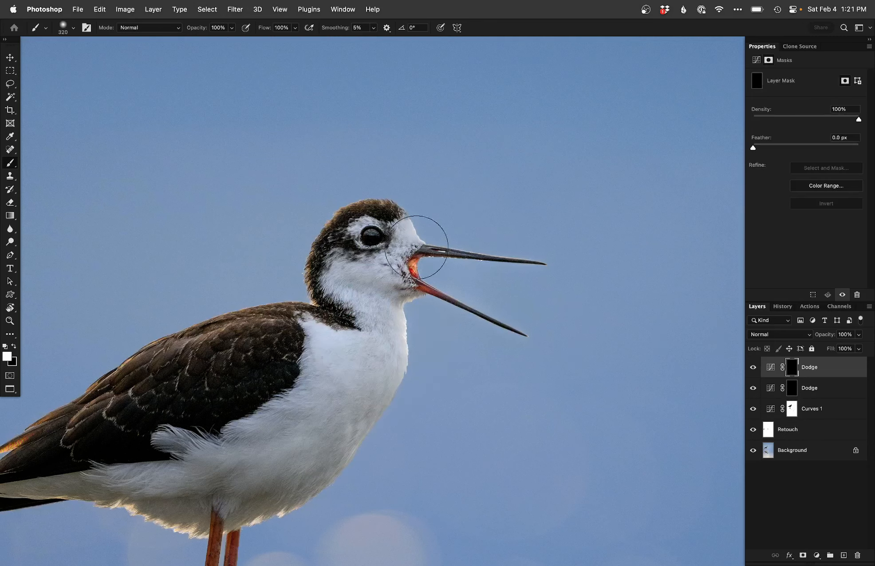
mouse_move(378, 285)
mouse_down()
mouse_move(386, 317)
mouse_move(380, 330)
mouse_up()
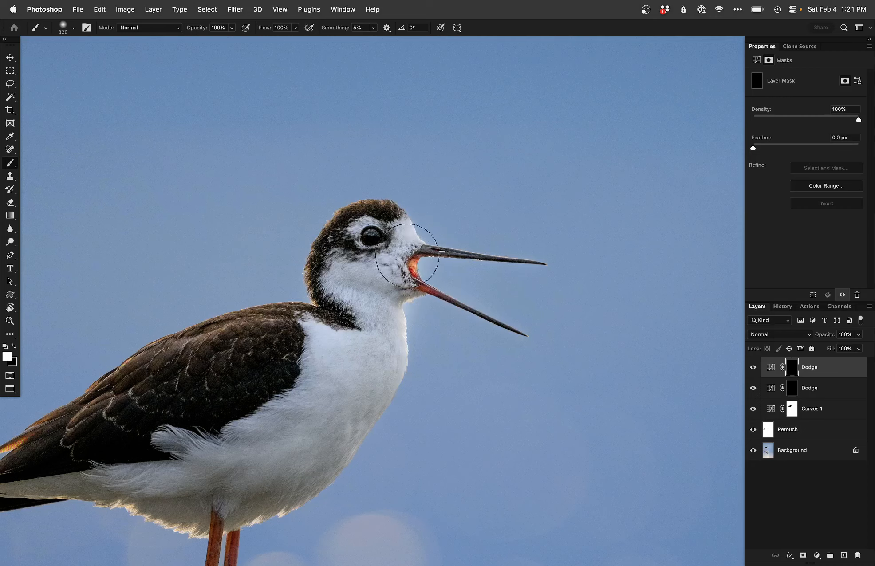
mouse_move(407, 255)
mouse_down()
mouse_move(345, 292)
mouse_move(346, 365)
mouse_move(284, 451)
mouse_move(145, 490)
mouse_move(218, 498)
mouse_move(324, 381)
mouse_up()
Step: Compare the photo with the top Dodge layer off and on, and delete that layer
key(super+0)
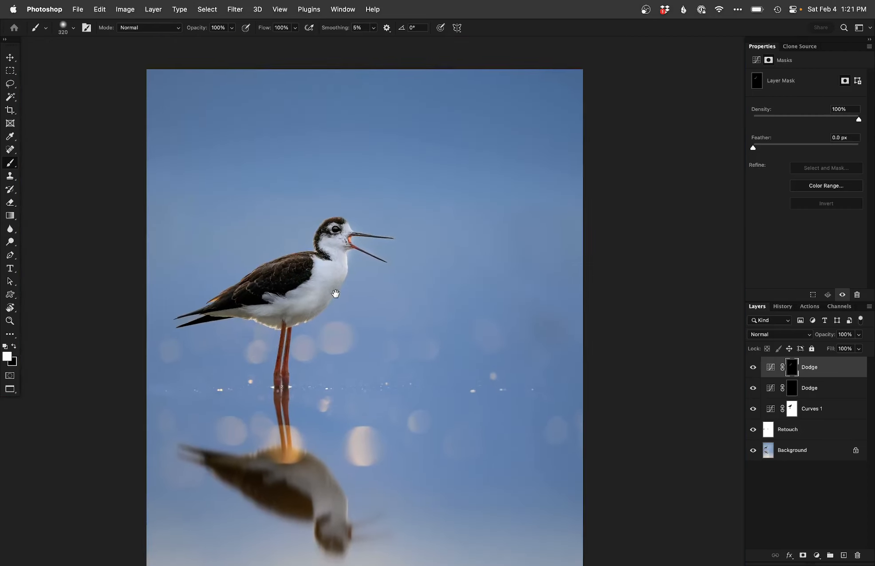
drag(361, 346, 352, 306)
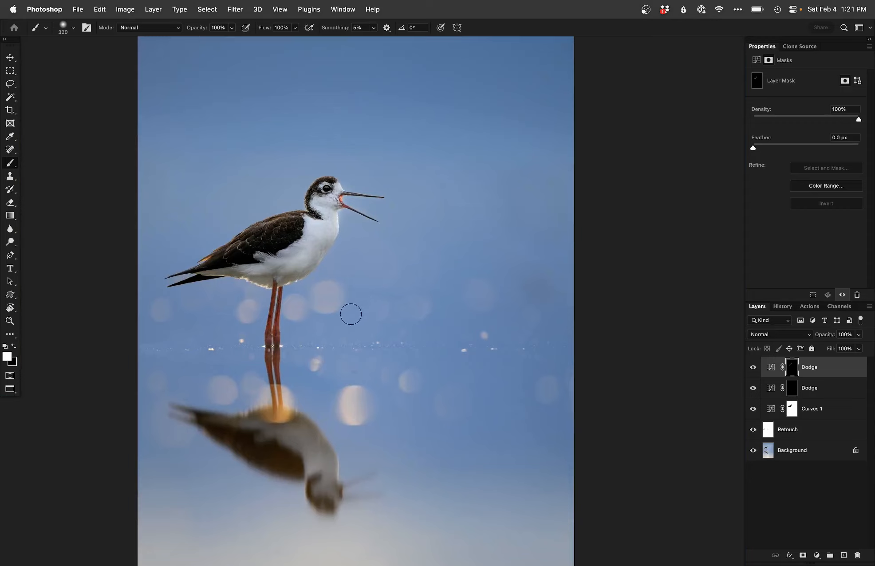
click(753, 368)
click(753, 368)
key(BackSpace)
key(BackSpace)
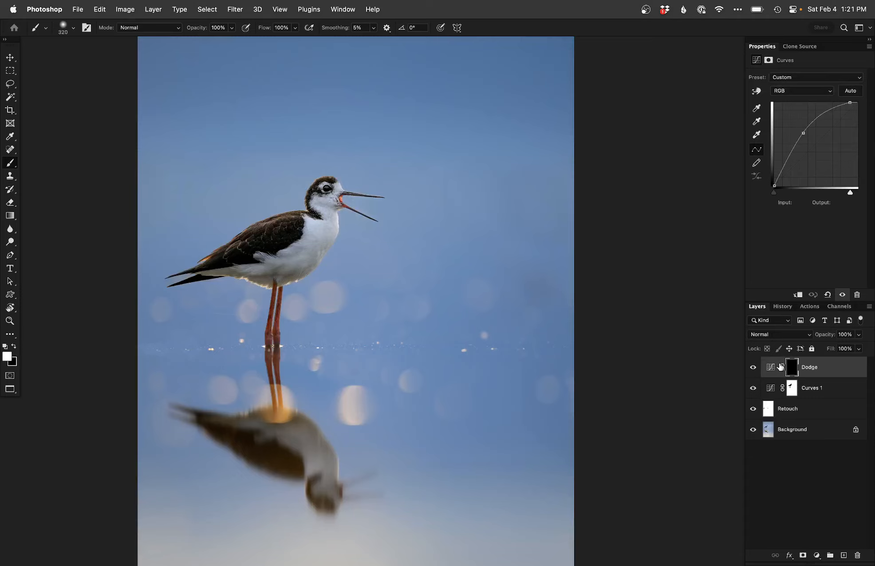
Step: Compare the edited photo with the original by showing only the Background layer and restoring all layers
alt+click(753, 430)
alt+click(752, 430)
alt+click(753, 430)
alt+click(753, 431)
scroll(397, 381, down, 1)
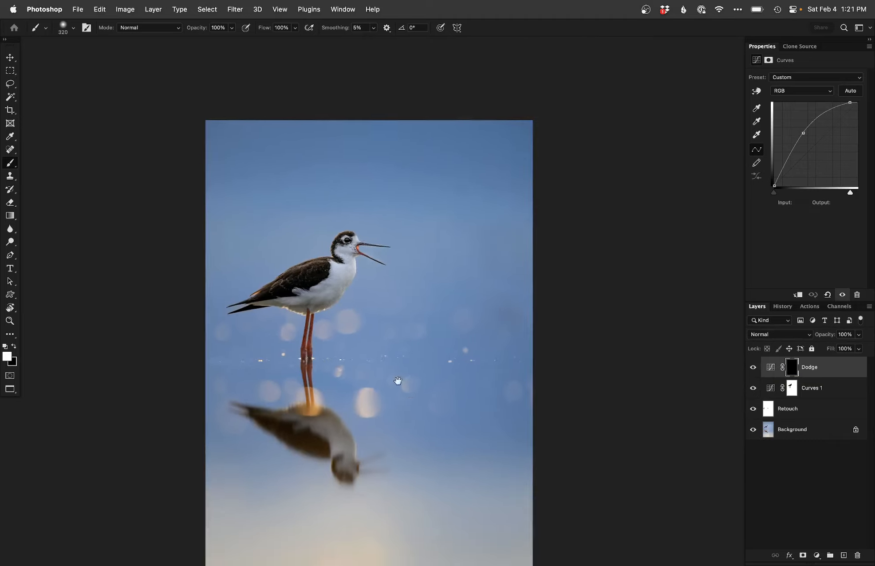
Step: Add a Hue/Saturation adjustment layer above the Dodge layer and set Saturation to +5
drag(397, 380, 445, 375)
key(super+u)
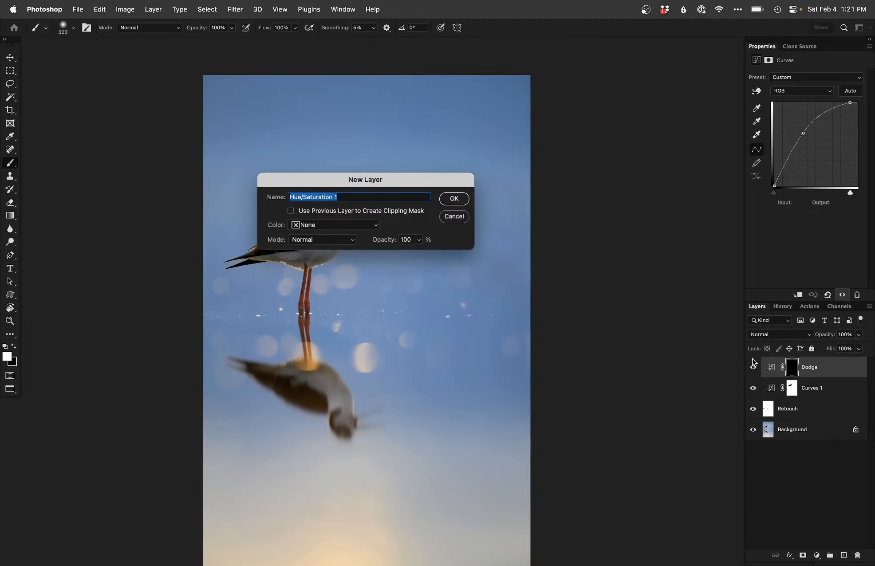
key(Return)
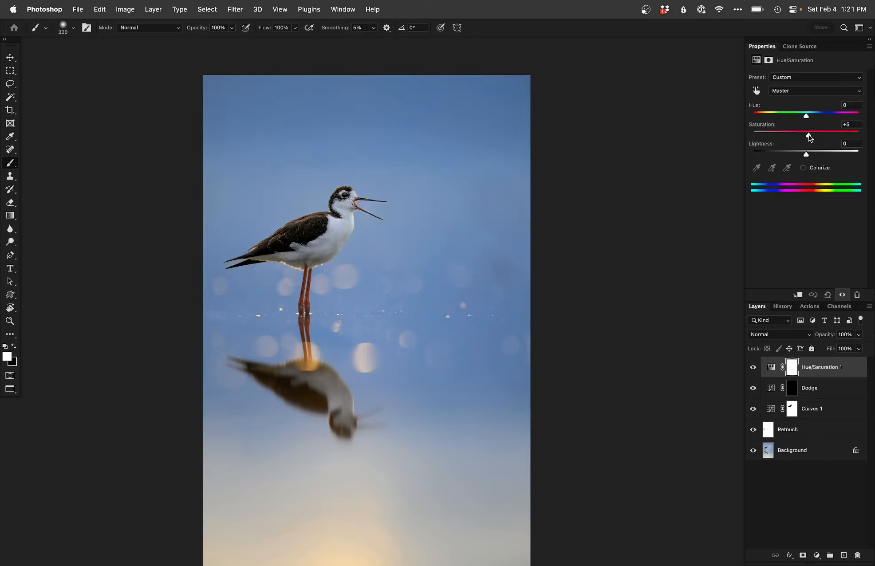
Step: Save the layered photo, switch to Lightroom Classic, and select the original NEF in the Library grid
key(super+s)
drag(509, 312, 505, 281)
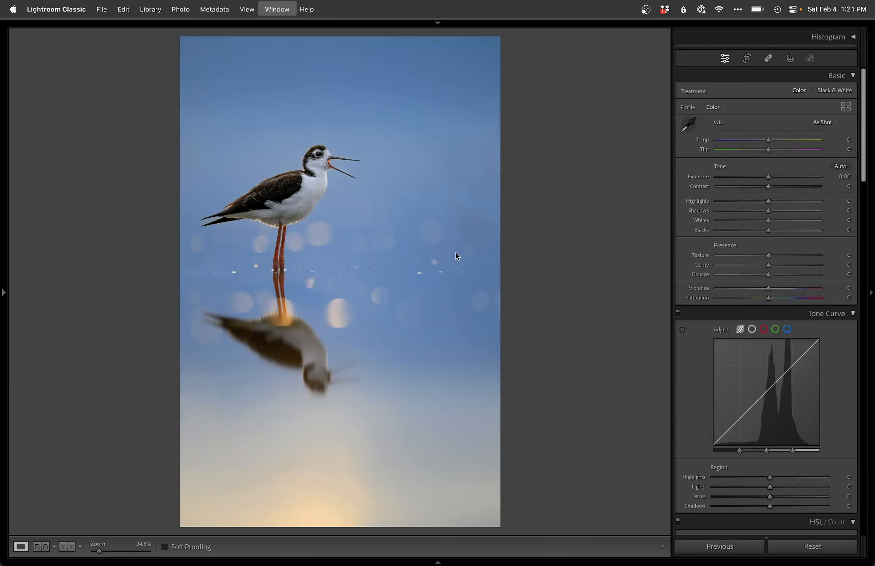
key(g)
click(268, 135)
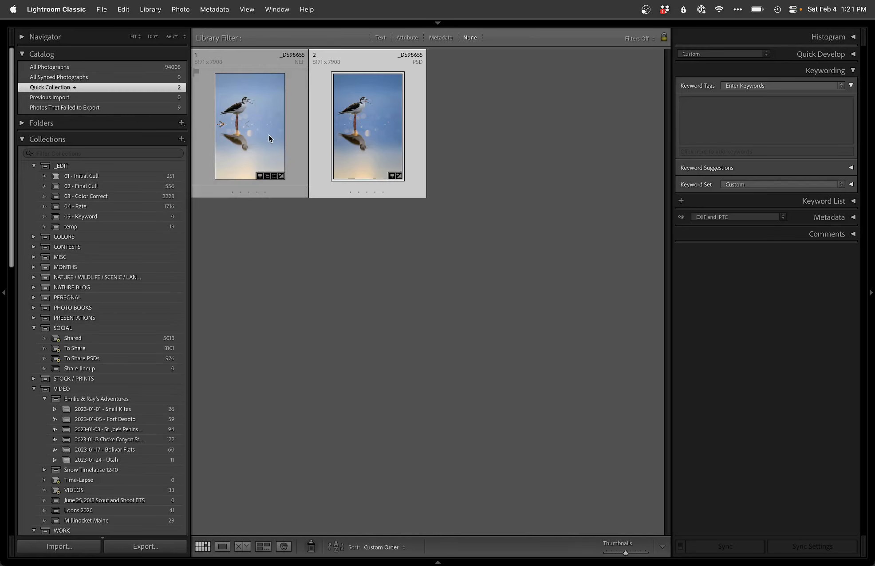